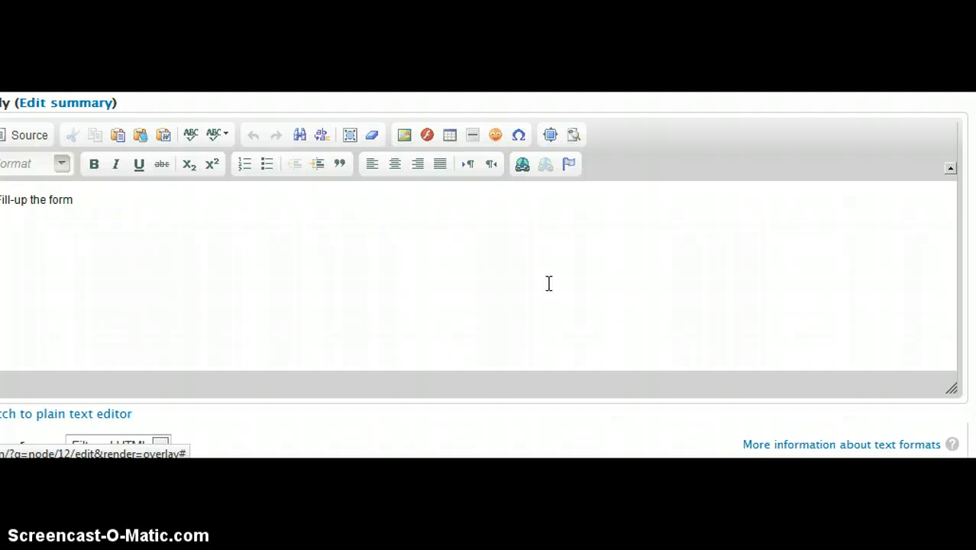
Leave the Quick Questions edit form and open that page's webform component settings
scroll(548, 283, "down", 3)
scroll(545, 286, "up", 3)
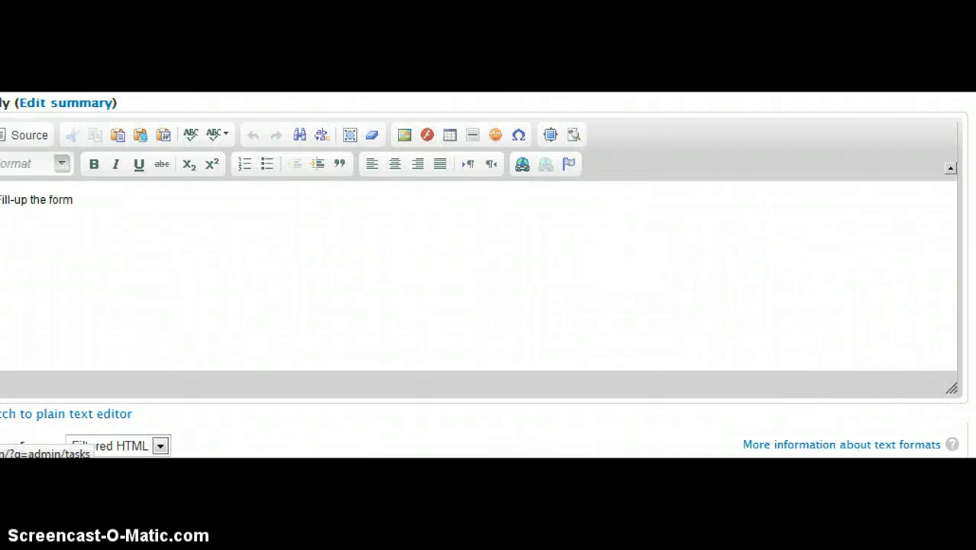
key("Escape")
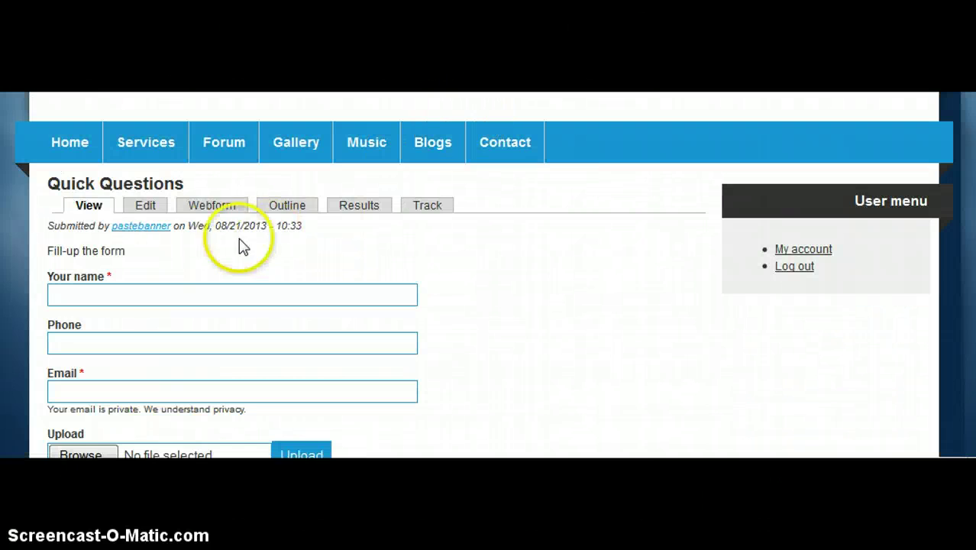
left_click(212, 205)
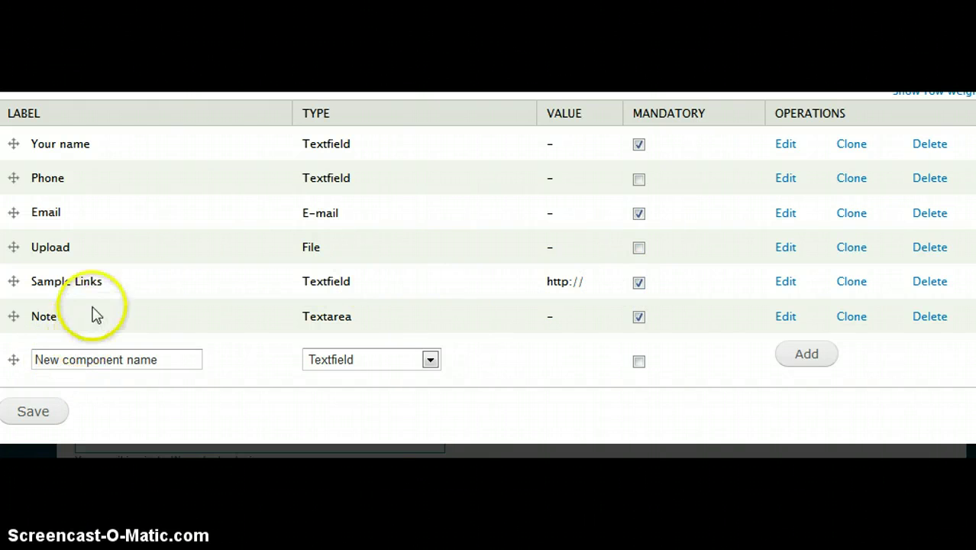
Add a new Textfield component named "Sample Links2" to the webform
left_click(67, 363)
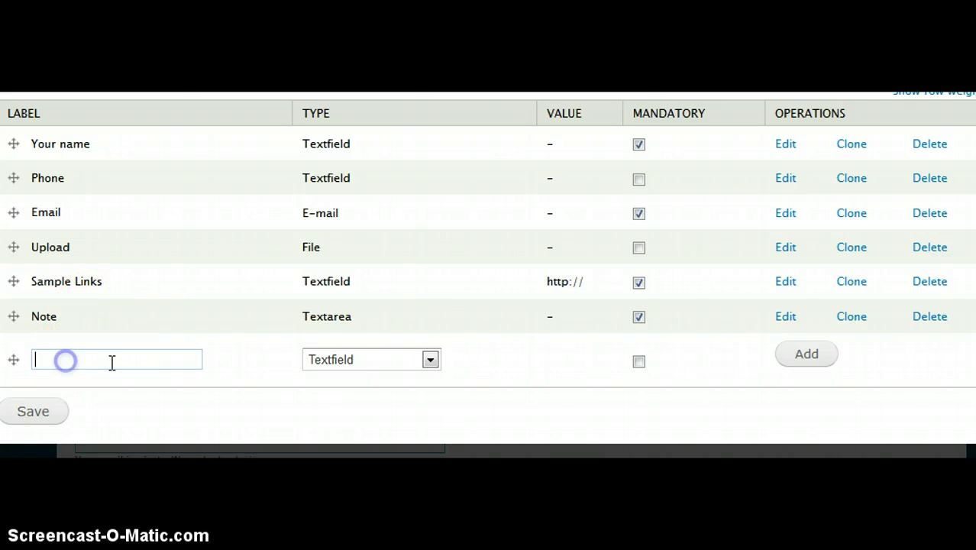
type("Sample Links2")
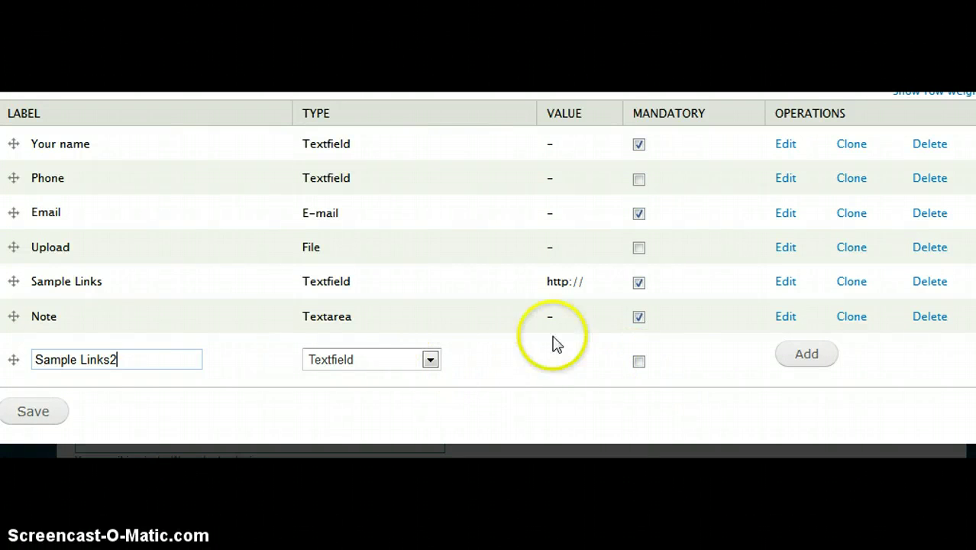
left_click_drag(588, 283, 546, 281)
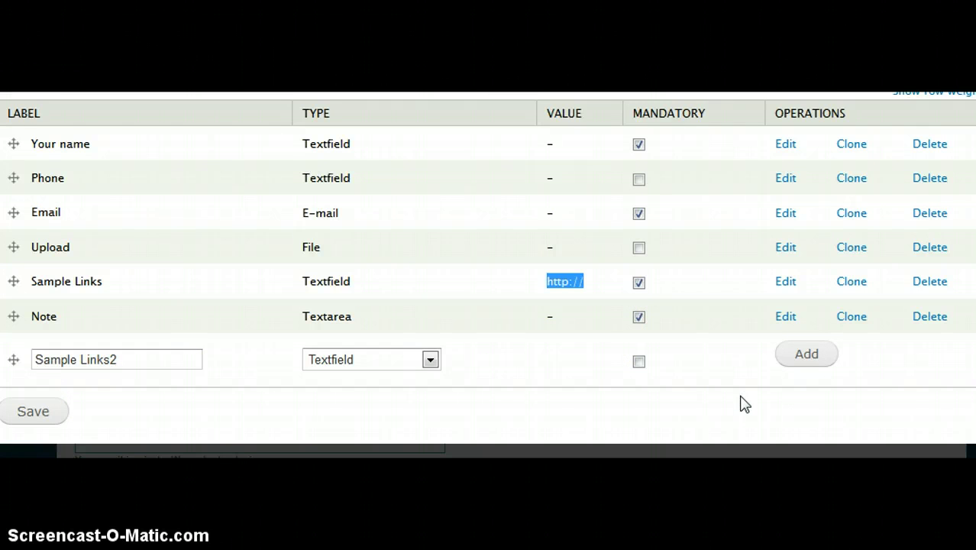
left_click(810, 356)
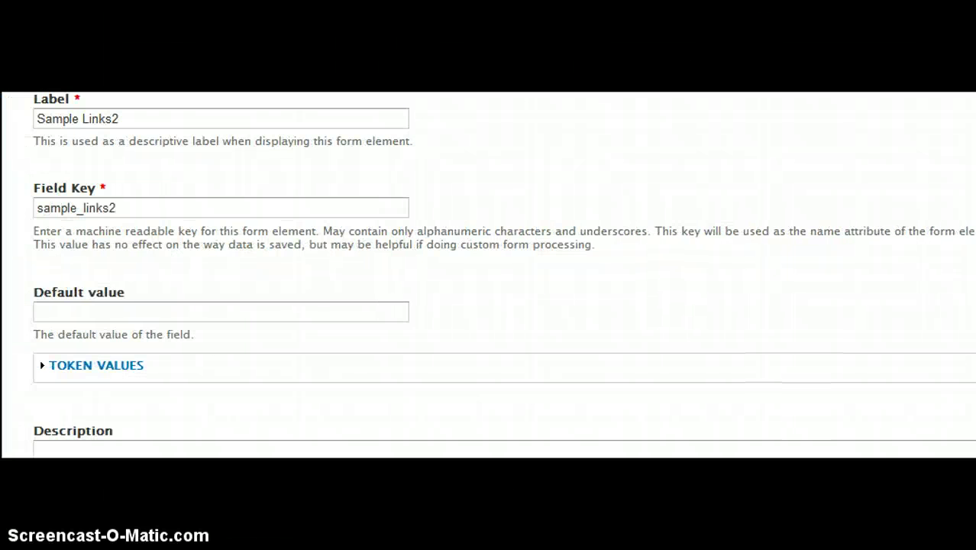
Review the settings of the Sample Links2 component and save it with the default options
scroll(460, 325, "down", 5)
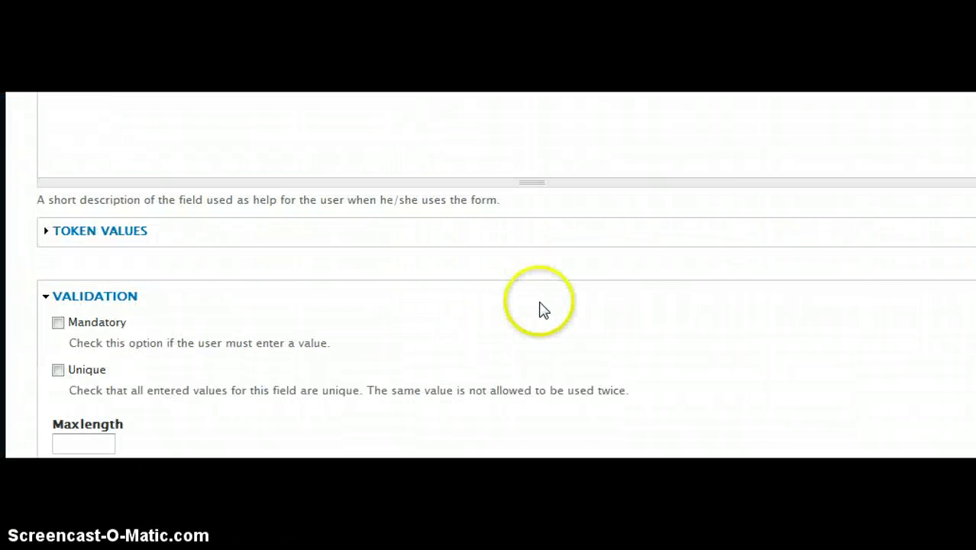
scroll(543, 310, "down", 10)
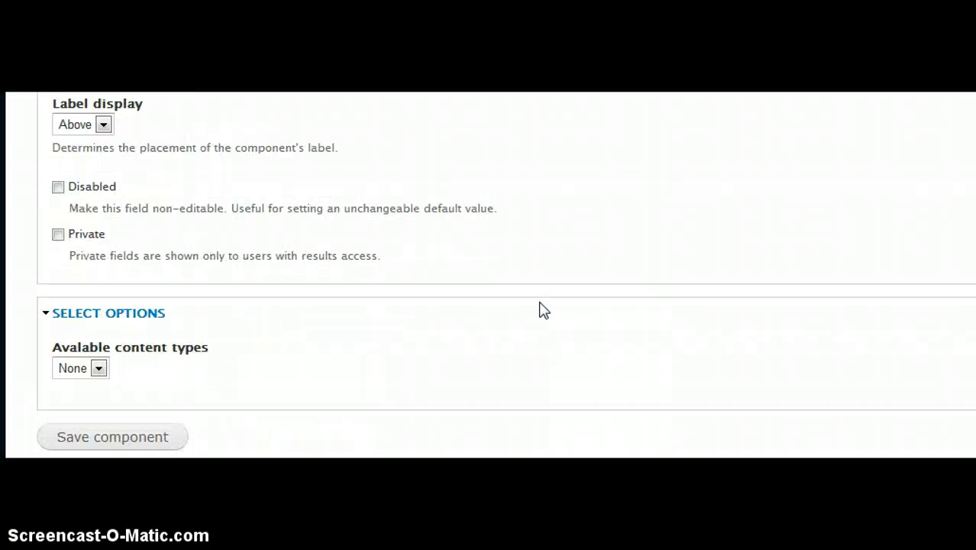
scroll(544, 310, "up", 12)
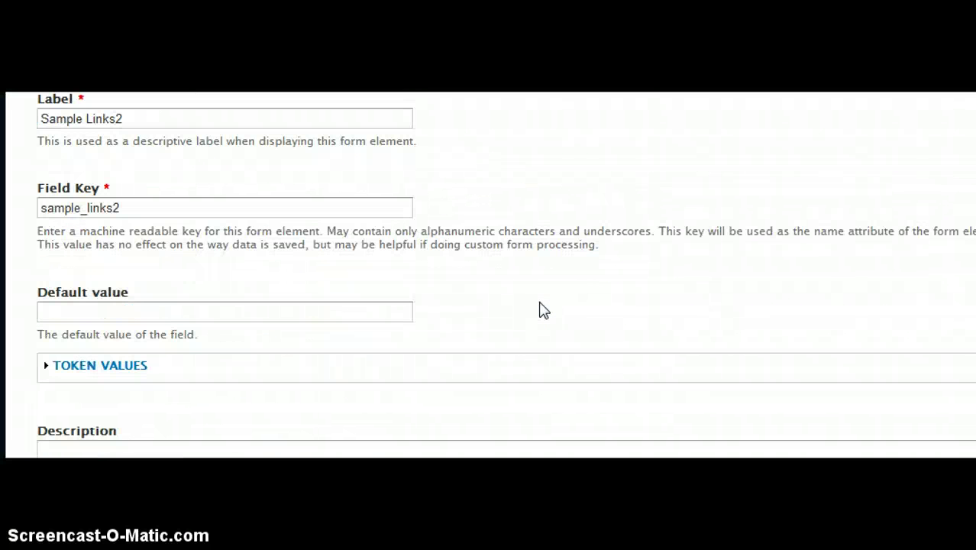
scroll(543, 310, "down", 12)
left_click(504, 317)
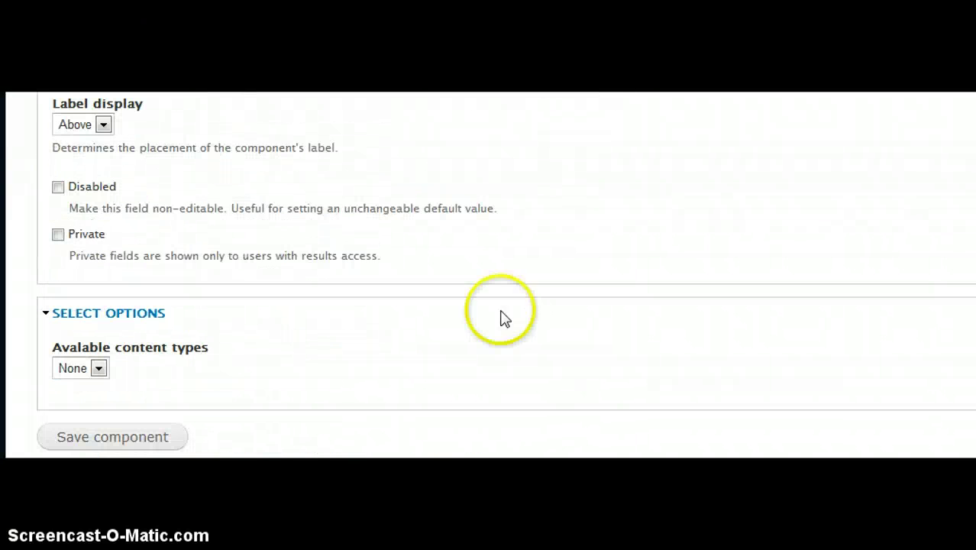
scroll(598, 356, "up", 3)
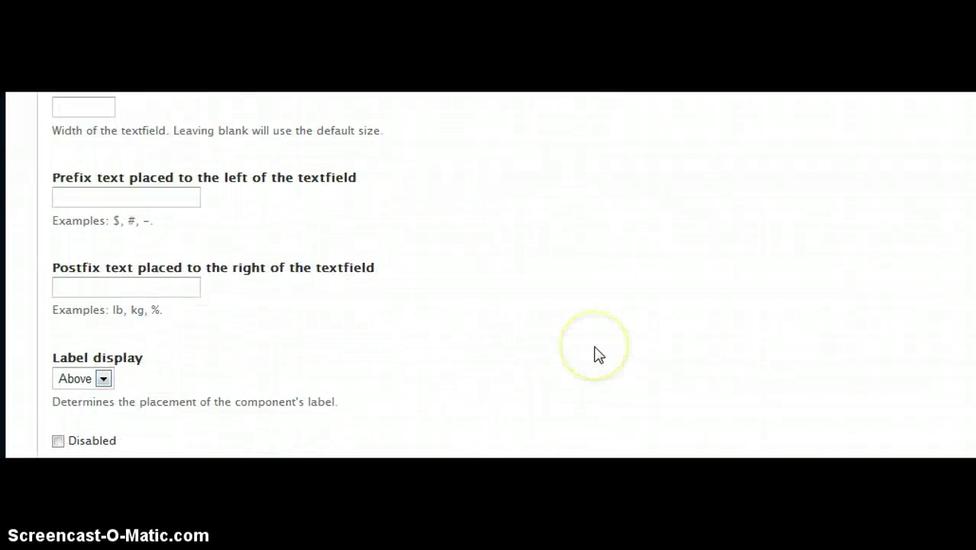
scroll(598, 355, "up", 10)
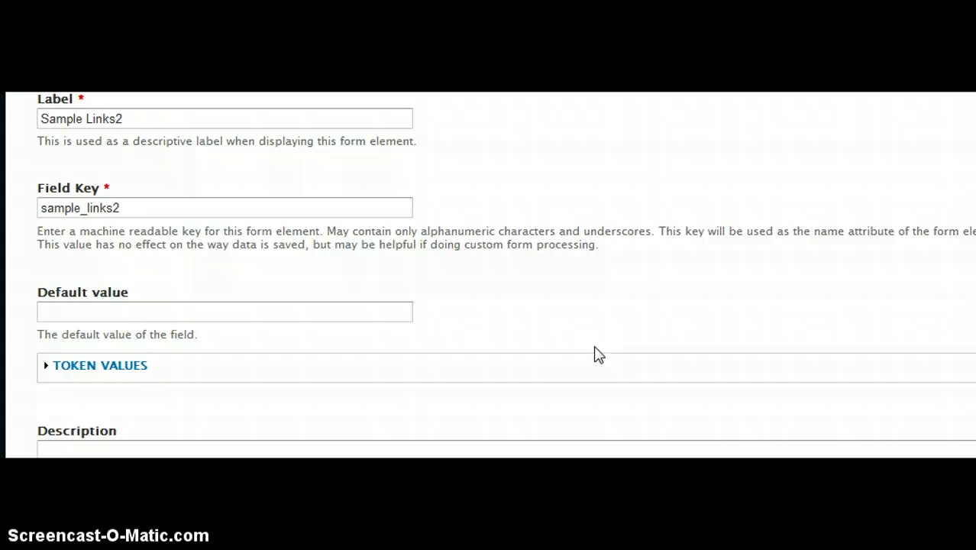
scroll(598, 355, "down", 2)
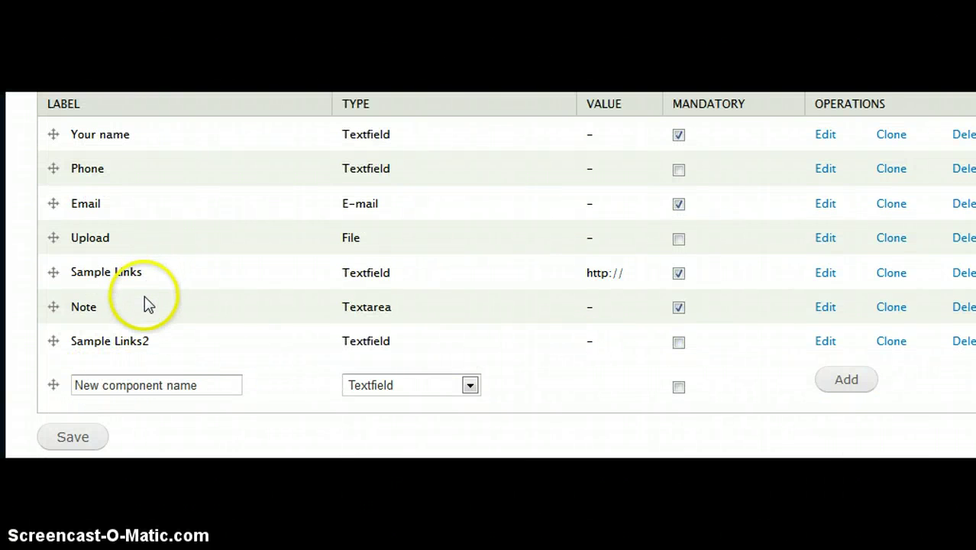
Add another Textfield component named "Sample Links3", reusing the copied Sample Links2 label
left_click(184, 384)
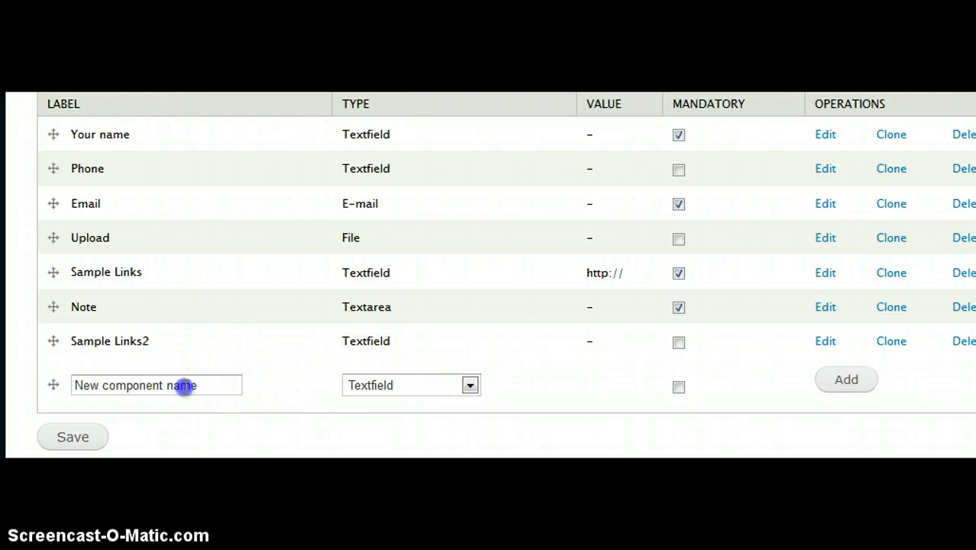
left_click_drag(159, 358, 74, 340)
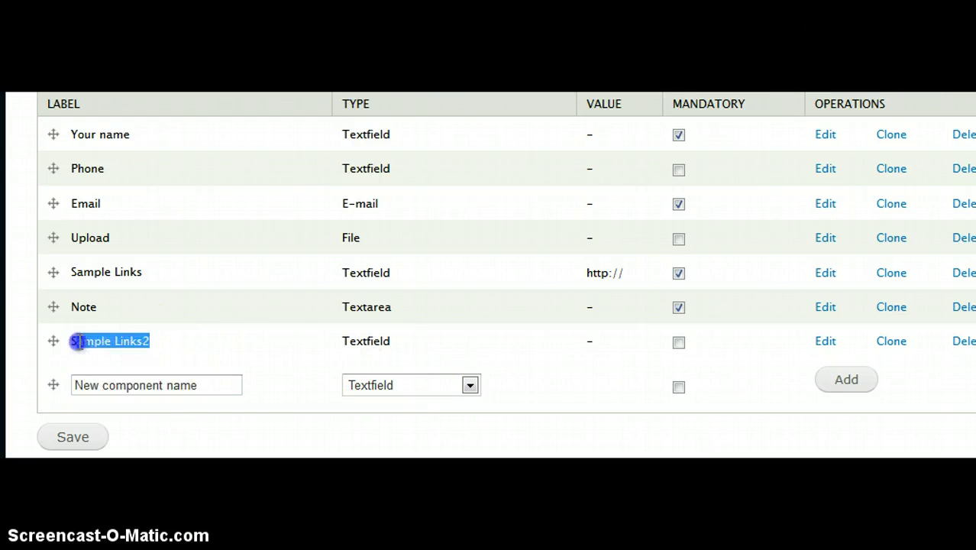
key("ctrl+c")
left_click(148, 386)
key("ctrl+v")
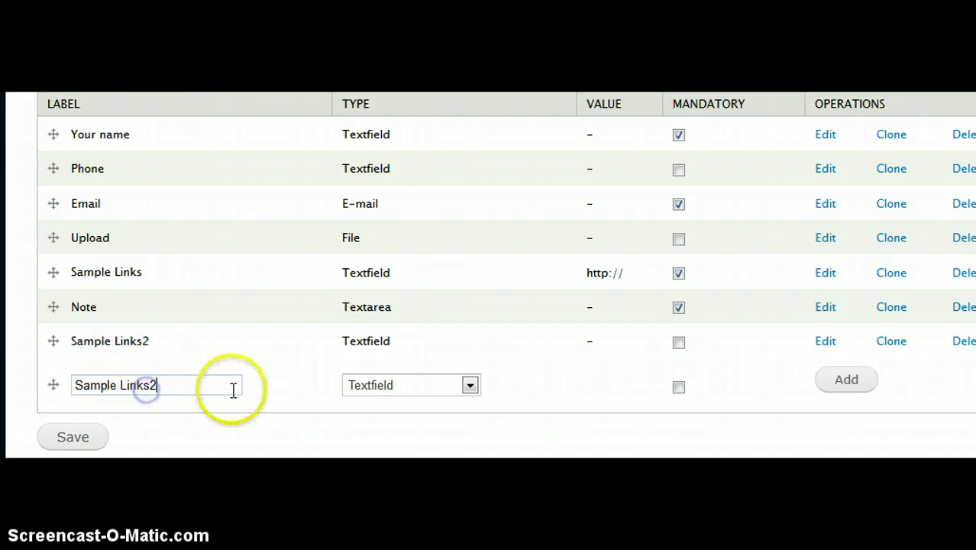
key("BackSpace")
type("3")
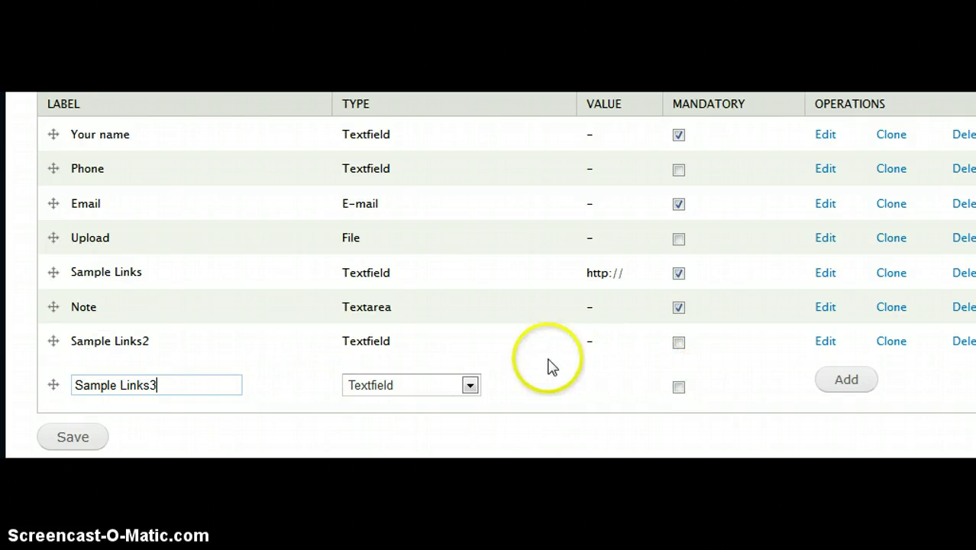
left_click(846, 382)
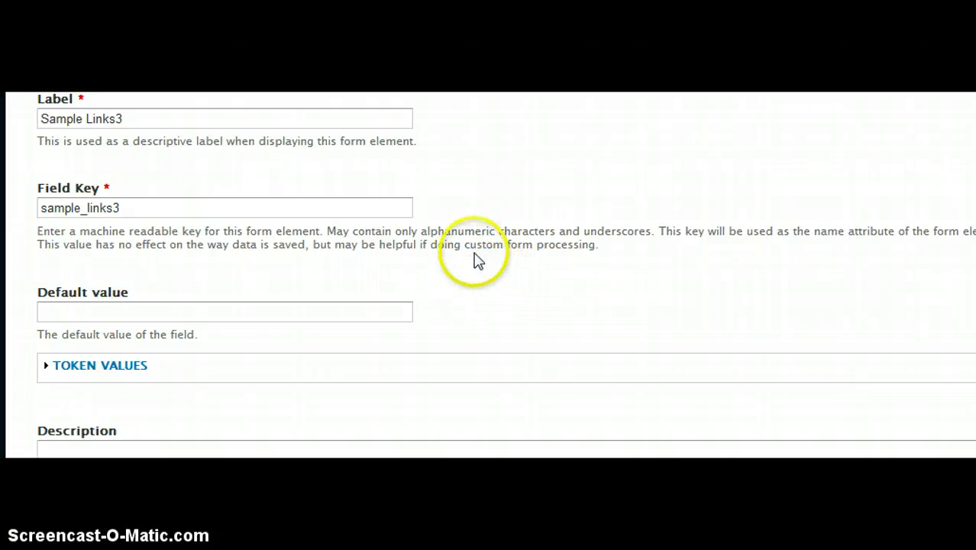
Look through the Sample Links3 component's settings and save it with the default options
scroll(475, 252, "down", 15)
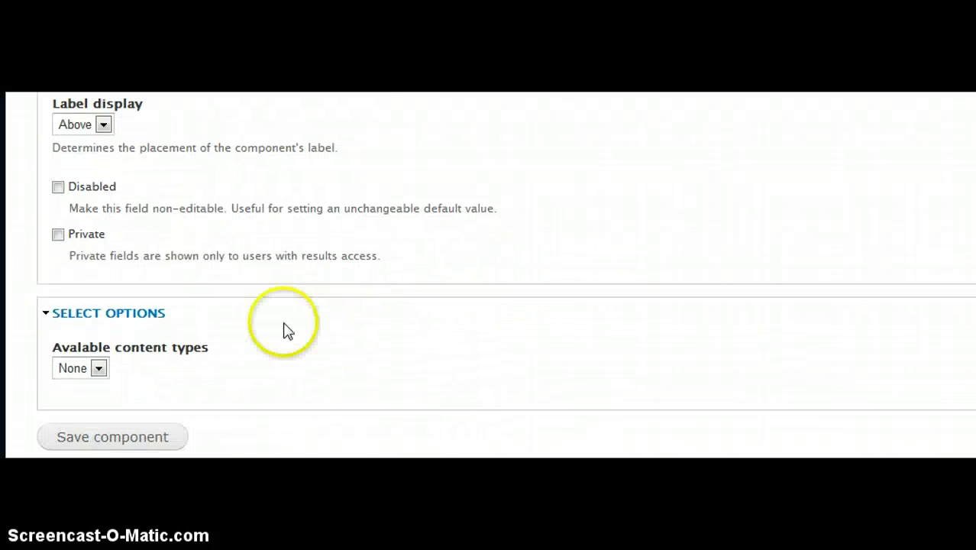
scroll(211, 363, "up", 15)
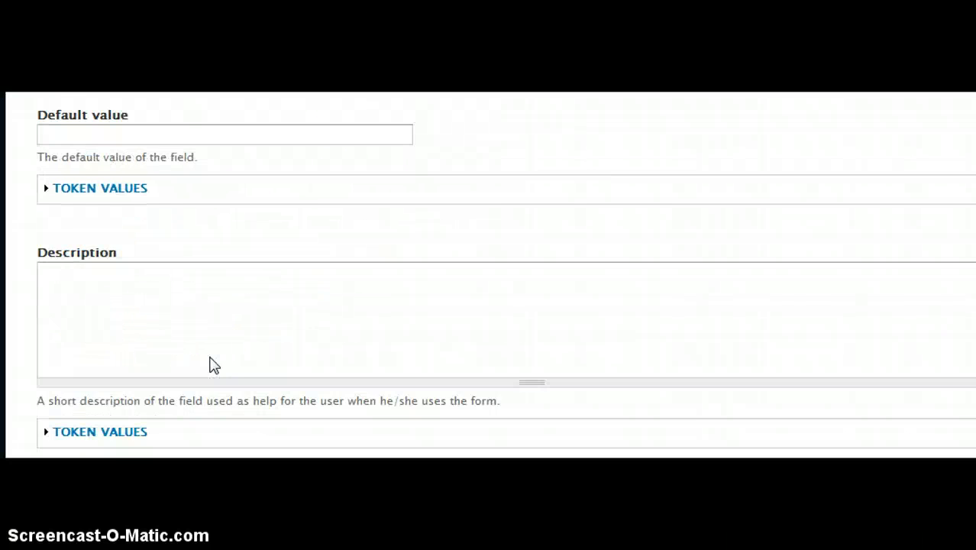
scroll(211, 365, "down", 5)
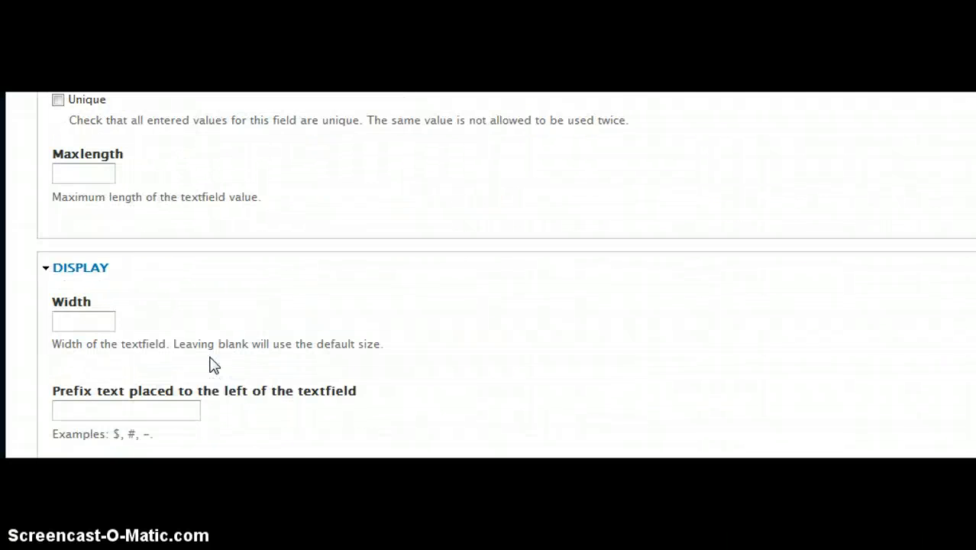
scroll(211, 365, "down", 12)
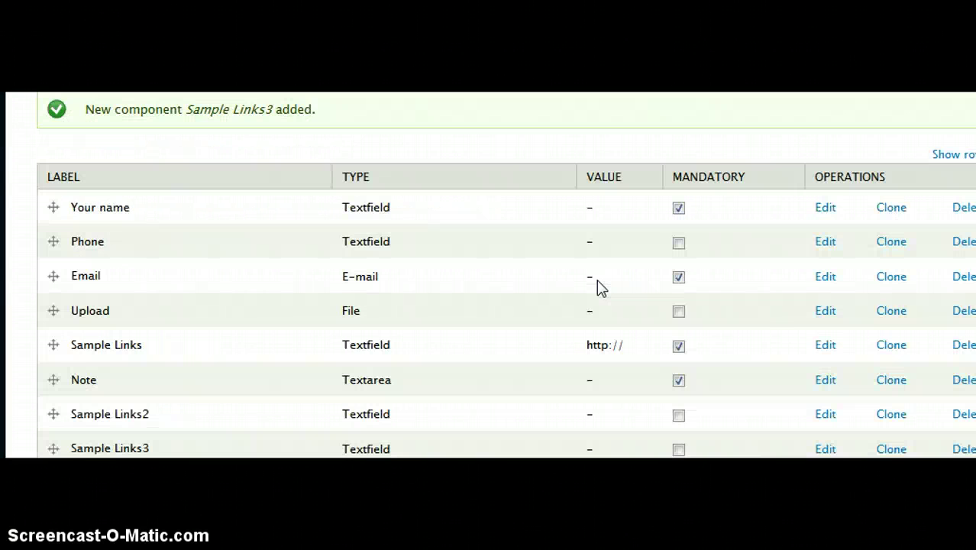
Move Sample Links2 and Sample Links3 above the Note component and save the new component order
scroll(588, 288, "down", 3)
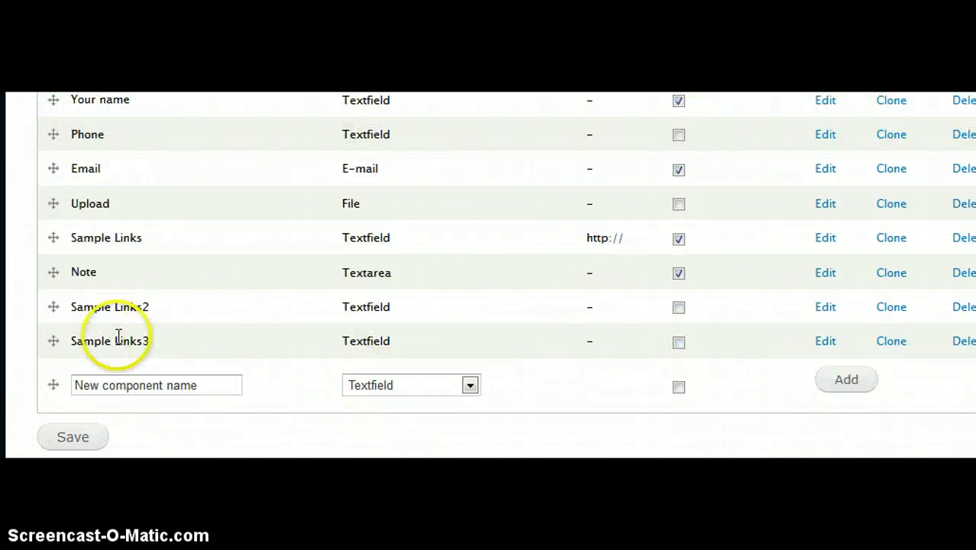
left_click_drag(54, 307, 51, 272)
left_click_drag(58, 433, 51, 308)
scroll(342, 360, "down", 2)
left_click(81, 438)
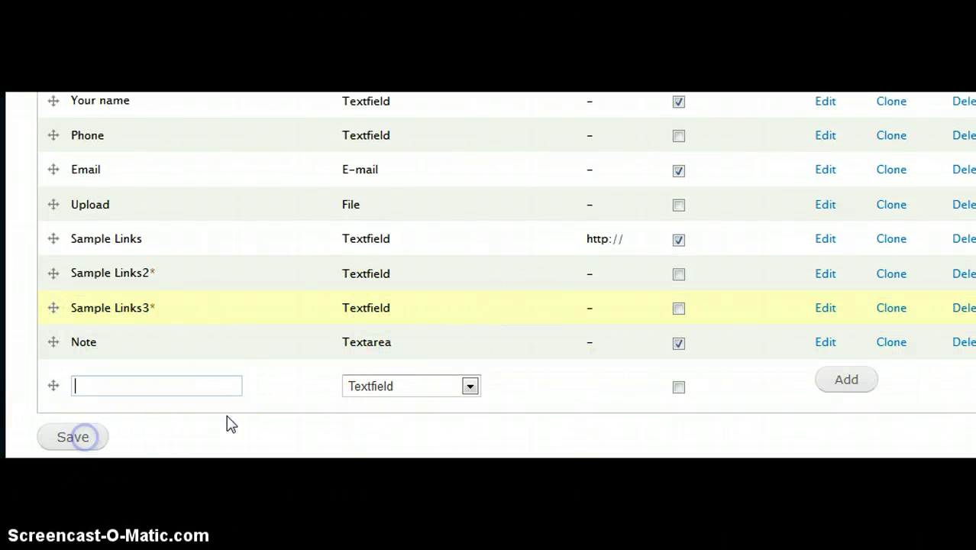
left_click(556, 370)
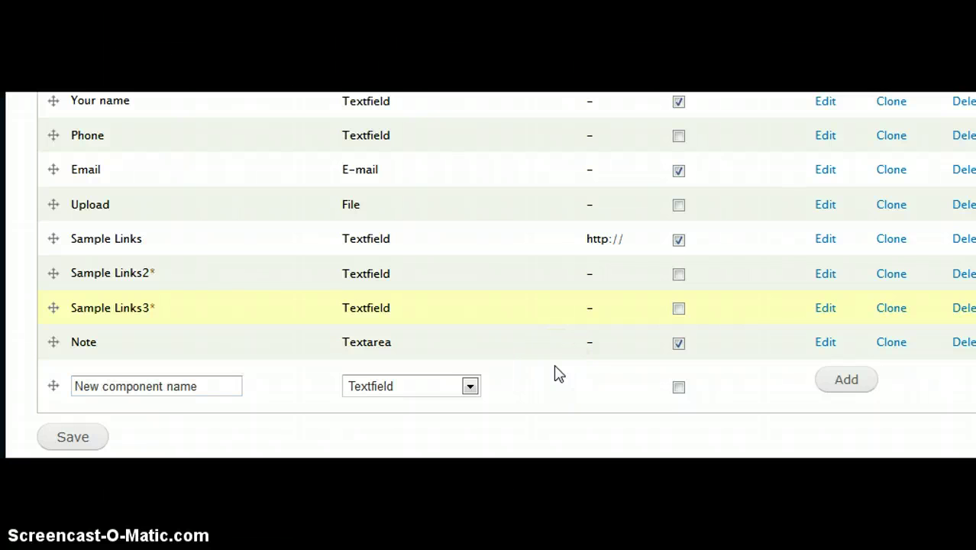
scroll(556, 375, "down", 3)
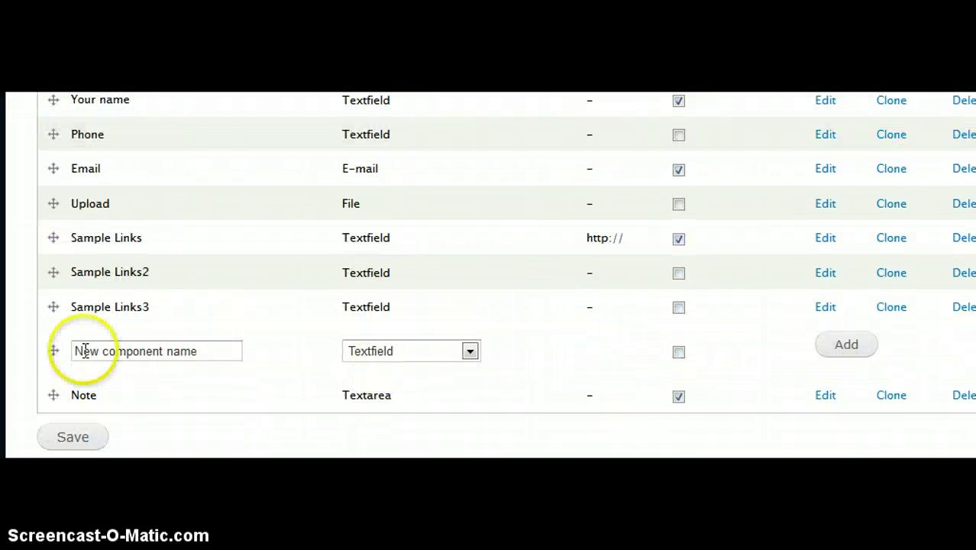
Edit the Note component, set its display width and height to 250 each, and save the component
left_click(827, 396)
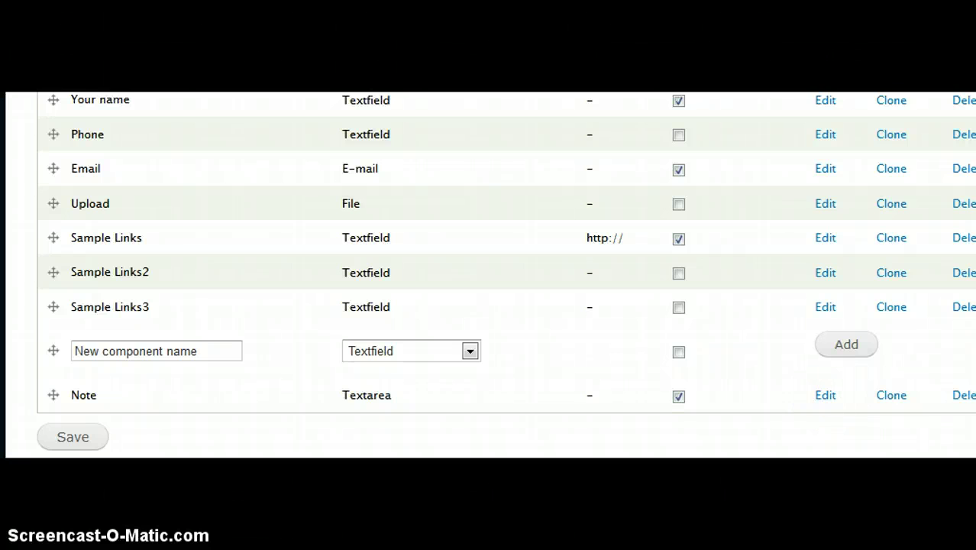
scroll(793, 311, "down", 10)
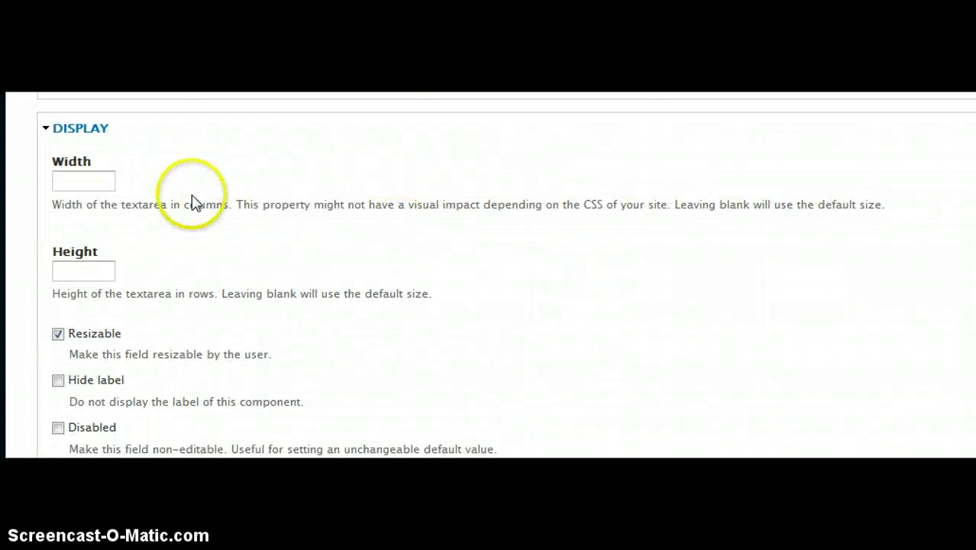
left_click(103, 182)
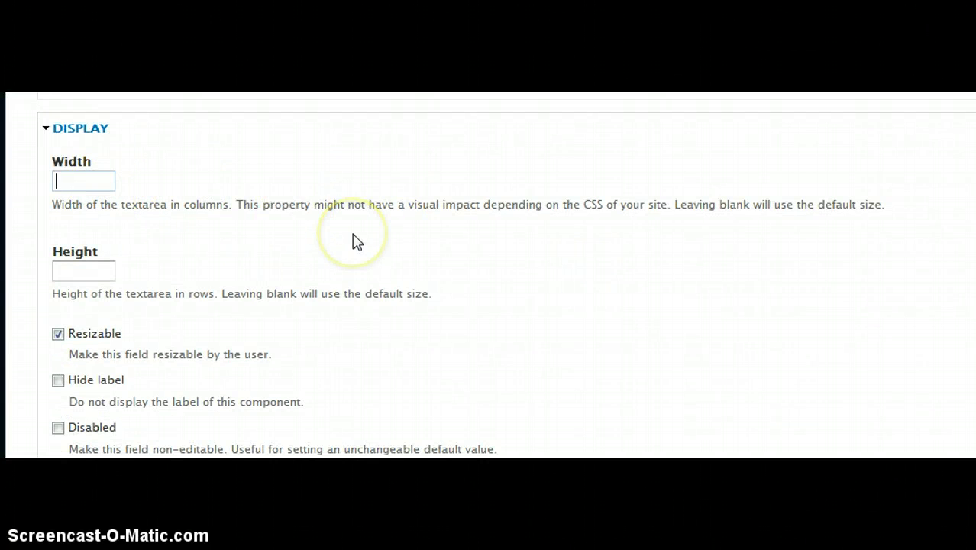
type("250")
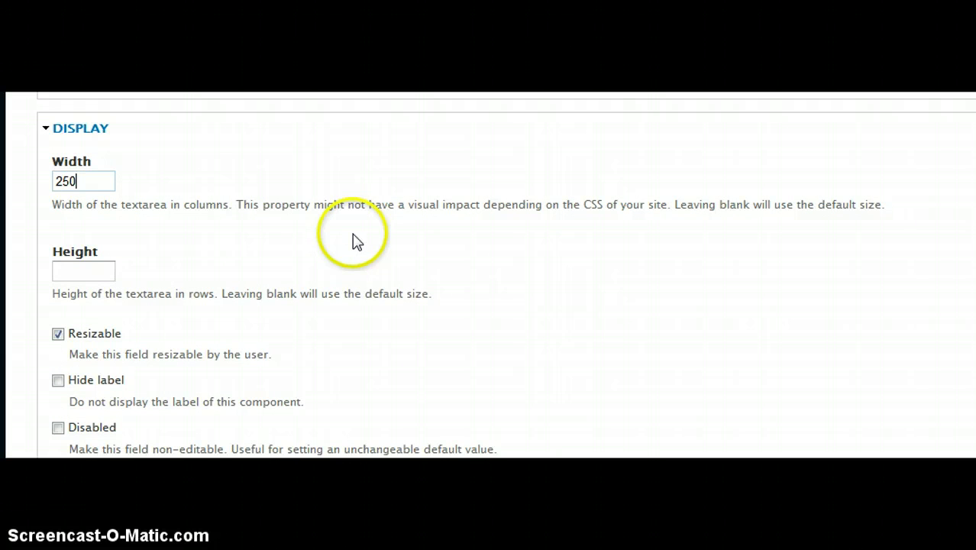
left_click(93, 272)
type("2")
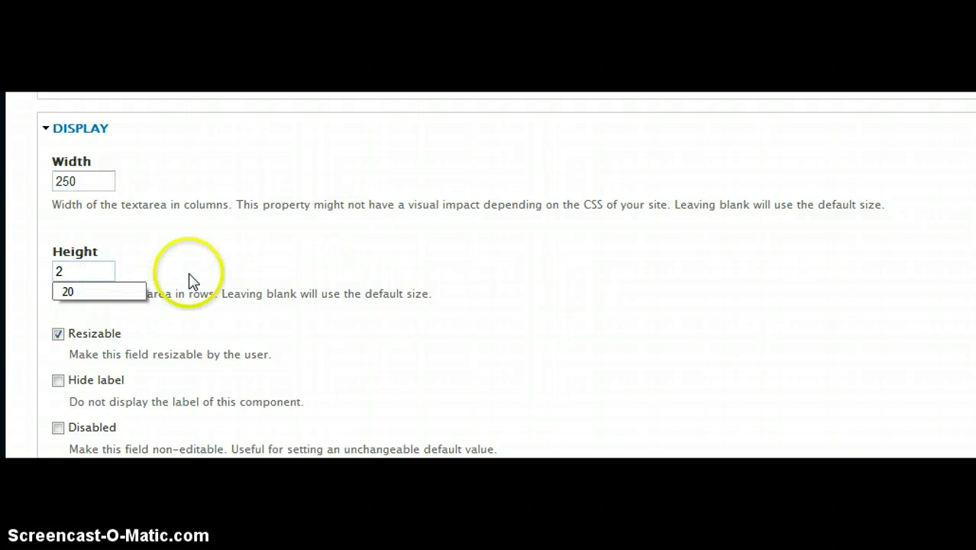
type("50")
scroll(547, 168, "down", 3)
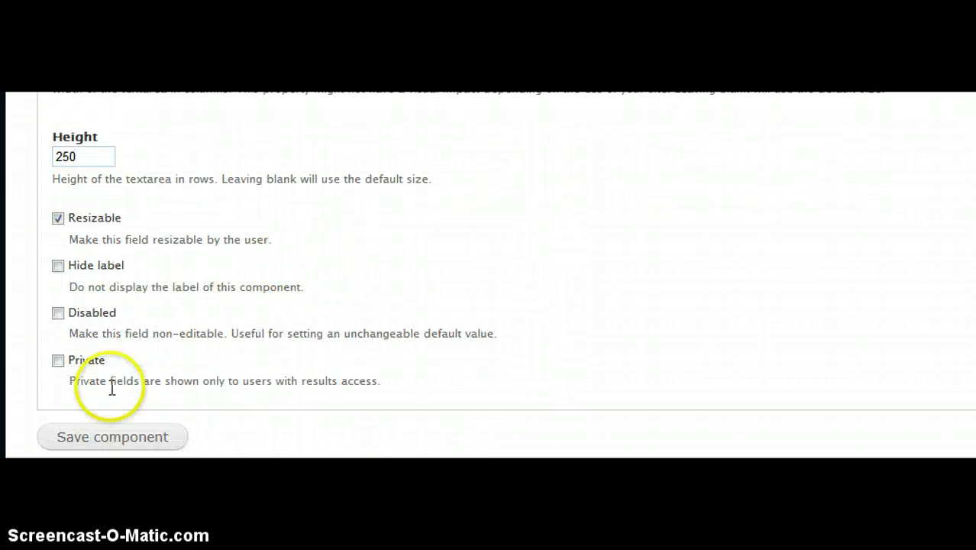
left_click(110, 443)
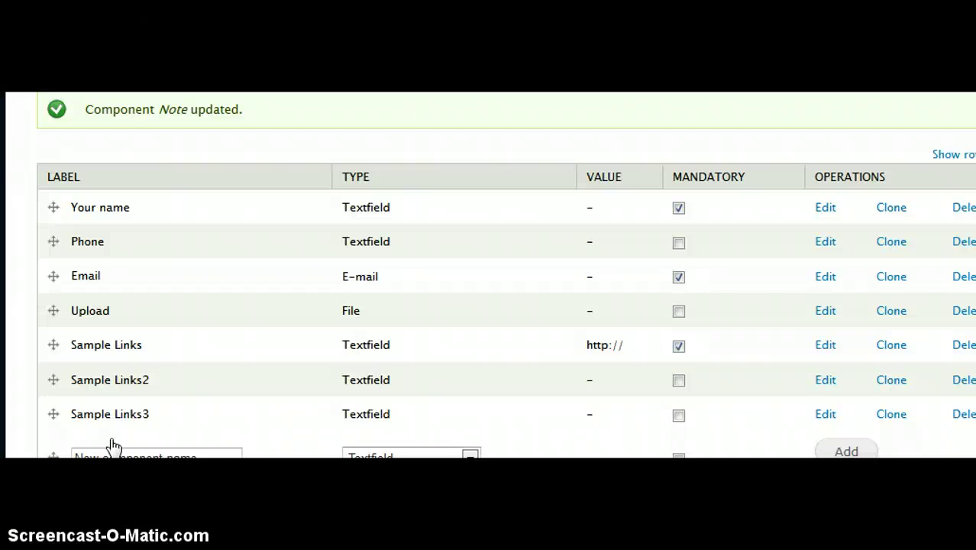
left_click(112, 442)
left_click(593, 301)
scroll(600, 304, "down", 3)
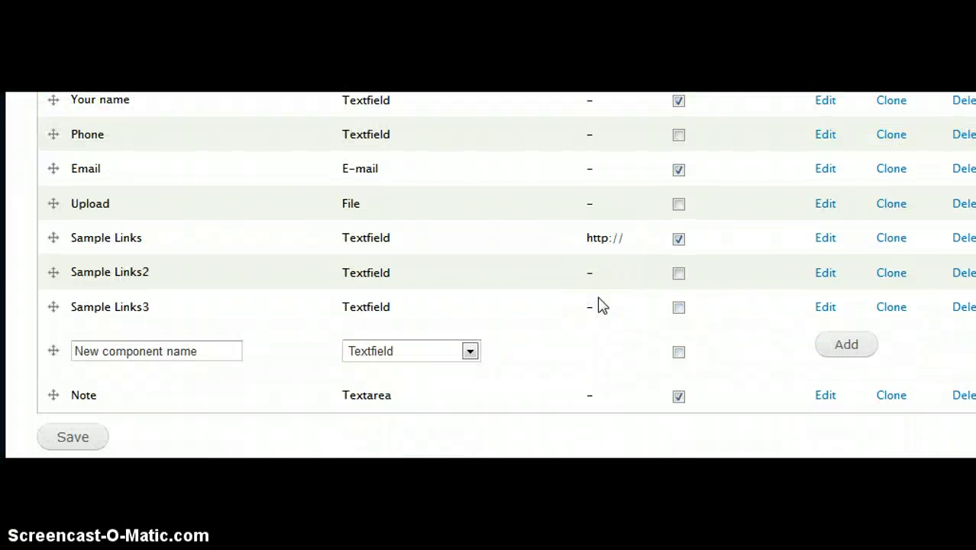
View the Quick Questions form and examine the order of the Sample Links fields and the size of the Note text area
scroll(600, 304, "up", 3)
left_click(587, 327)
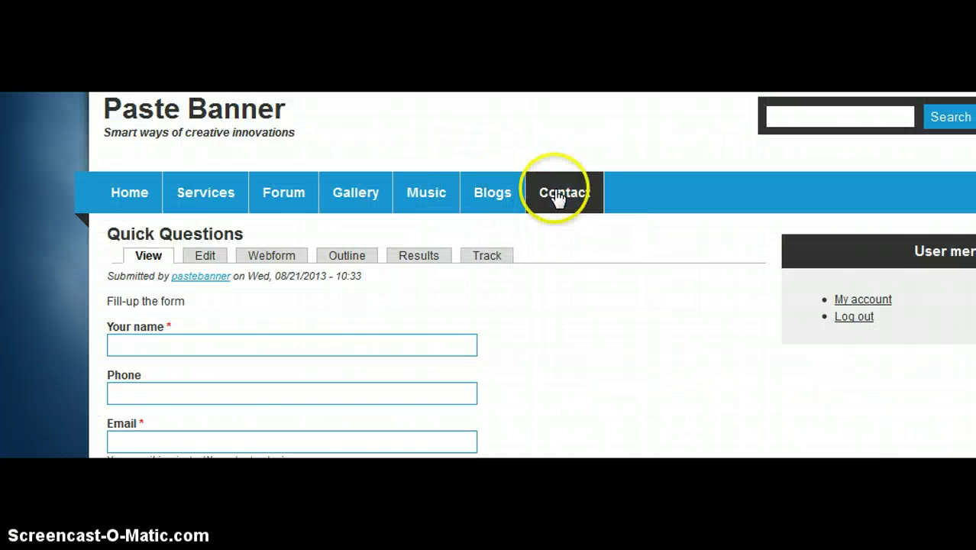
scroll(559, 199, "down", 3)
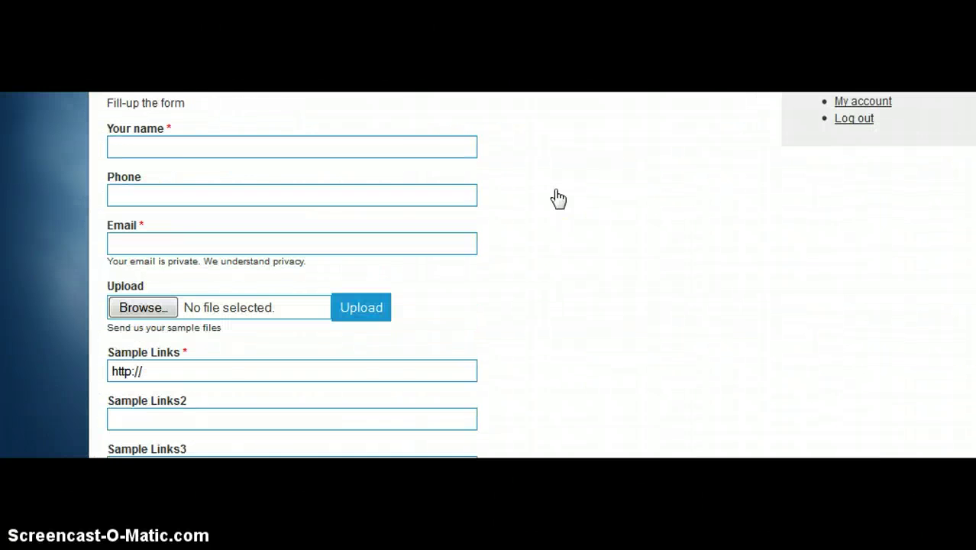
scroll(558, 198, "down", 2)
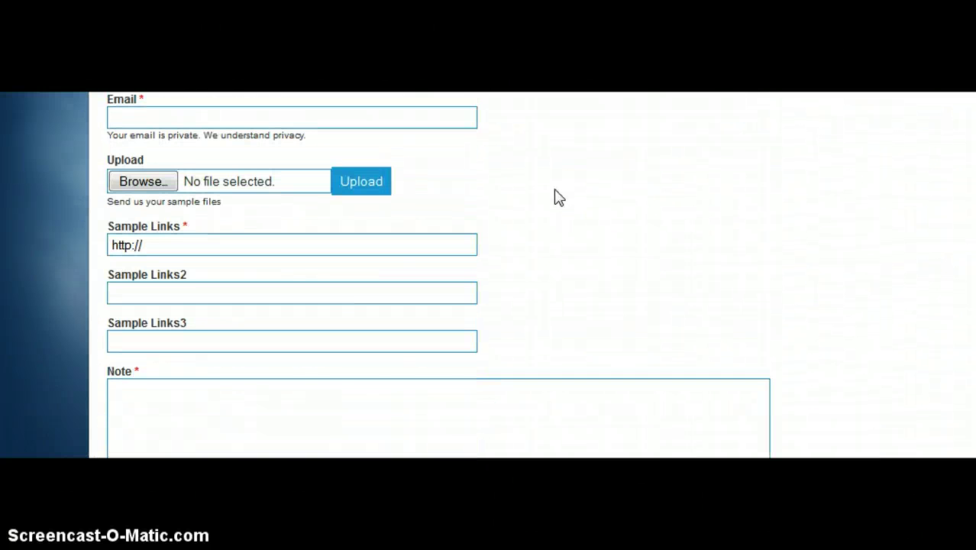
scroll(559, 198, "down", 5)
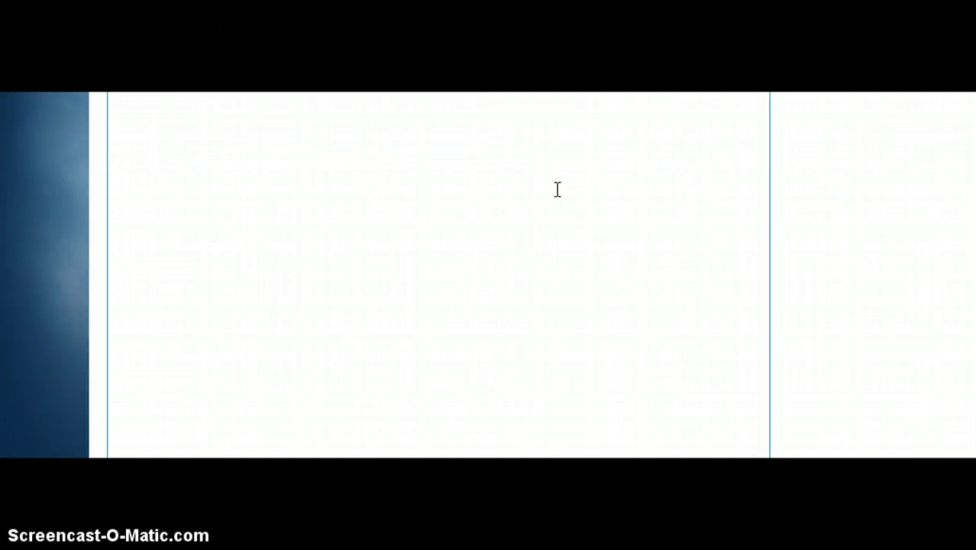
left_click(557, 191)
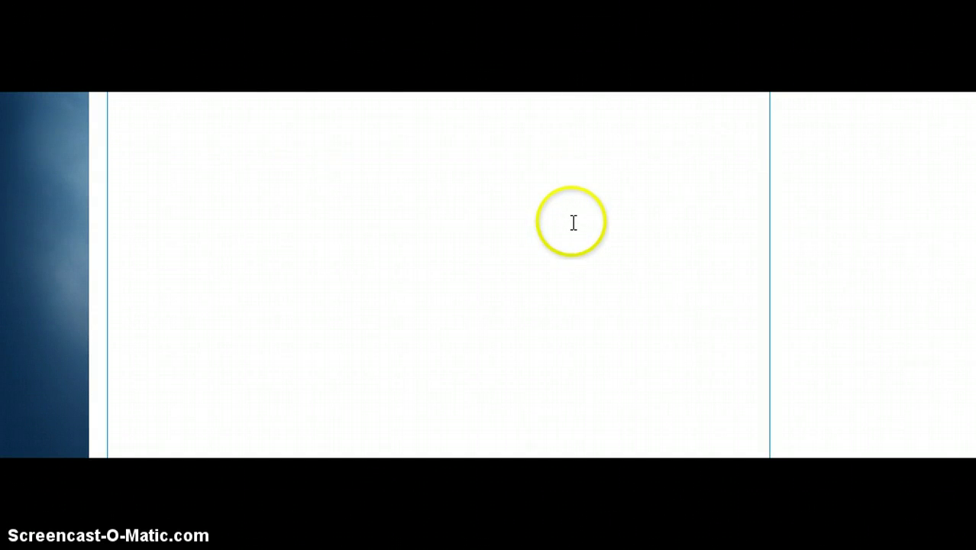
scroll(573, 222, "down", 2)
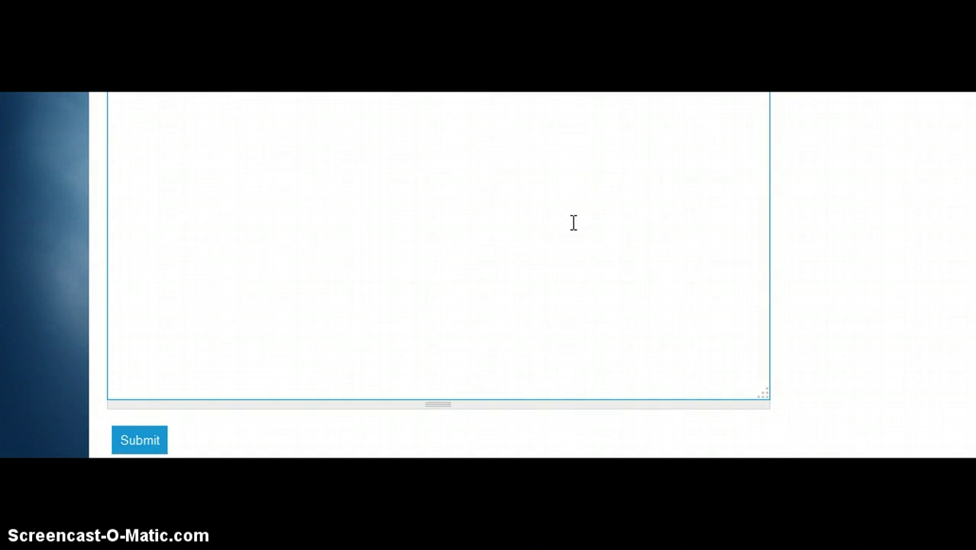
scroll(573, 222, "up", 2)
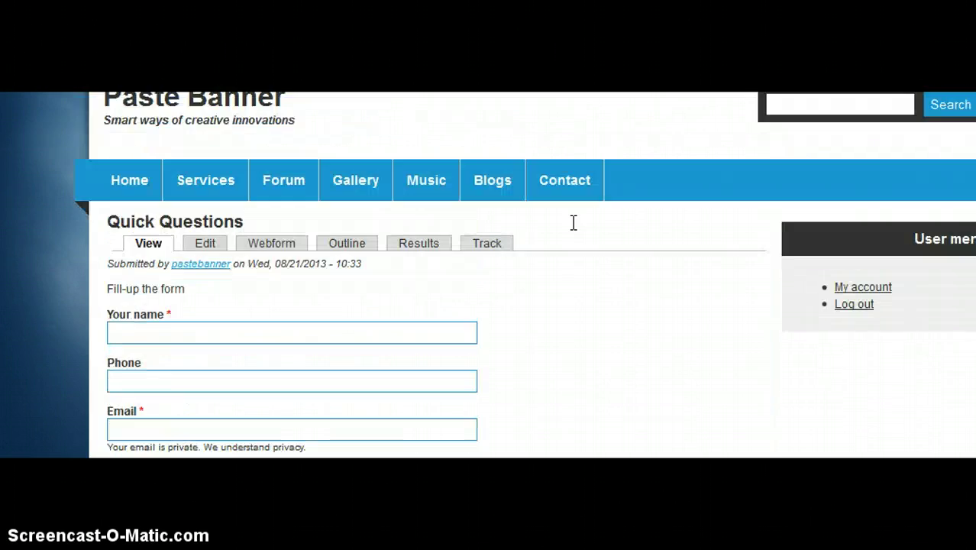
scroll(574, 223, "down", 5)
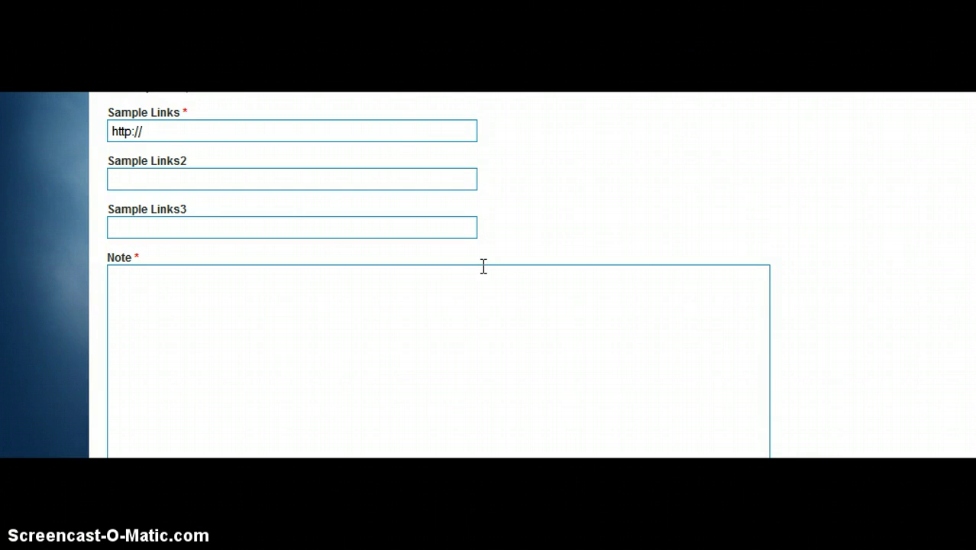
scroll(486, 269, "up", 4)
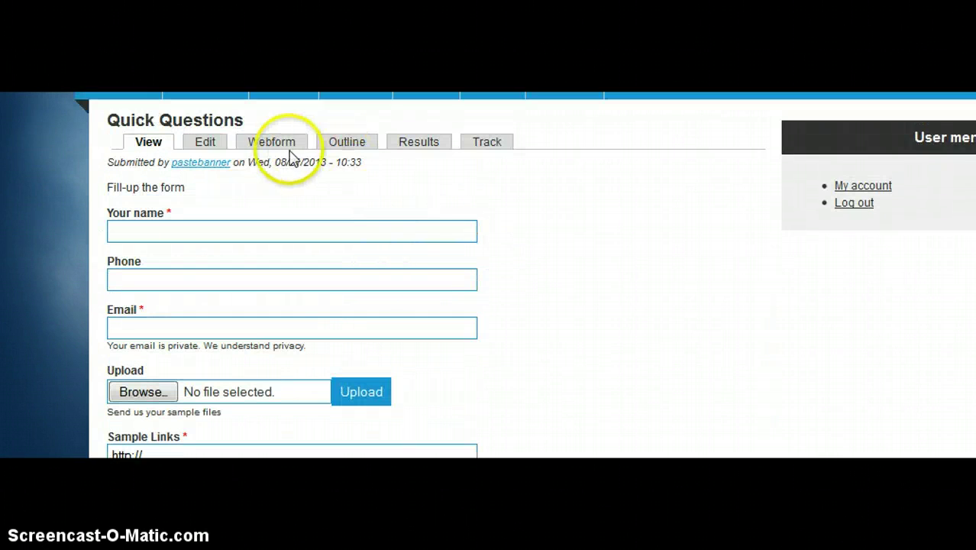
Open the Note component's settings from the webform component list and set its display width to 100
left_click(273, 146)
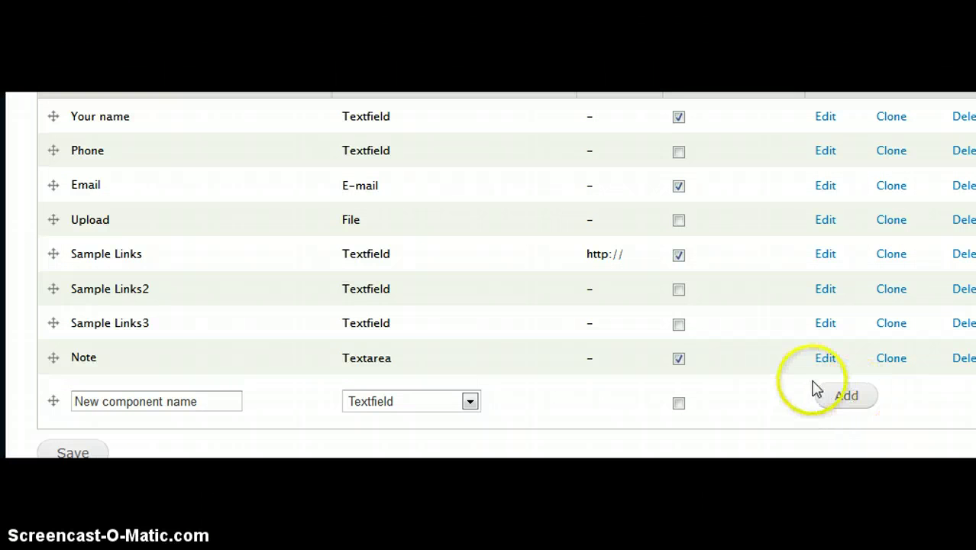
left_click(828, 361)
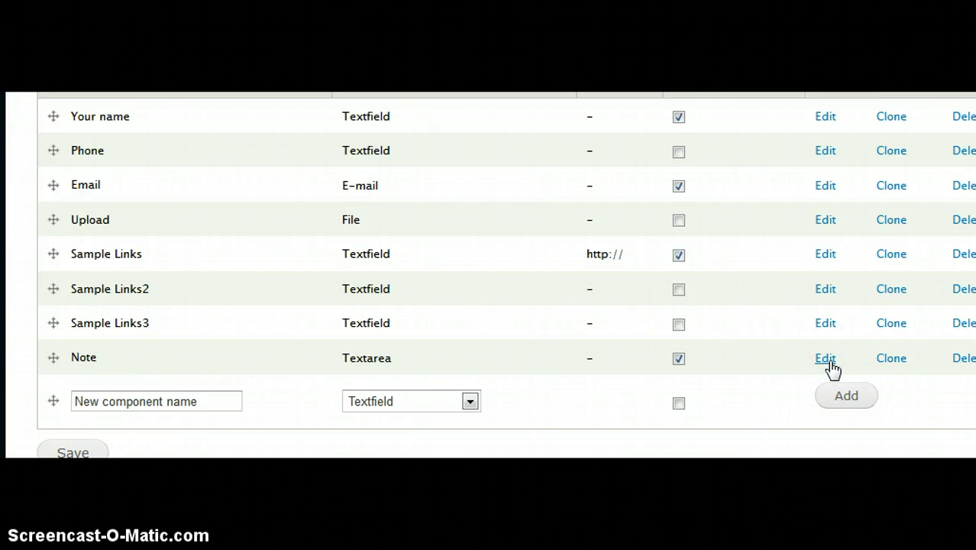
scroll(541, 384, "down", 5)
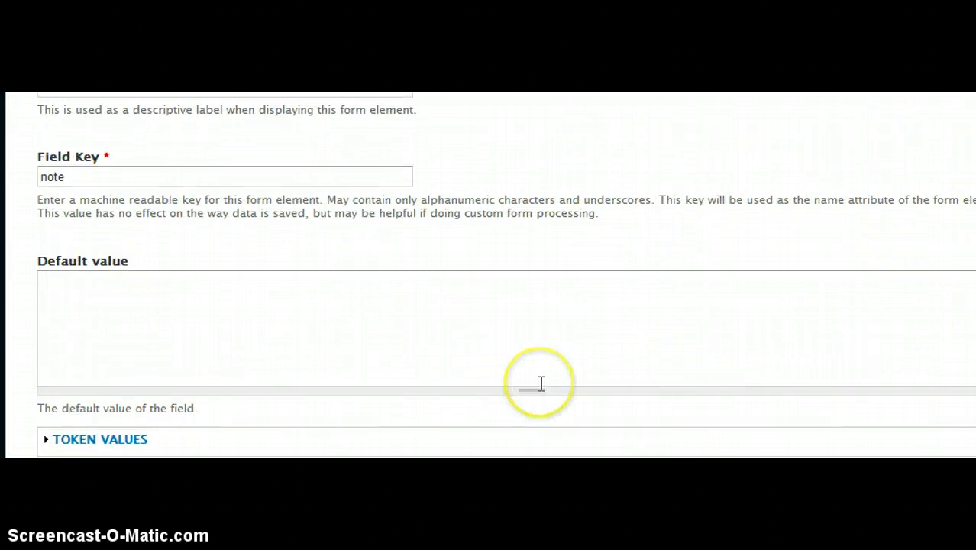
scroll(541, 383, "down", 5)
left_click(93, 260)
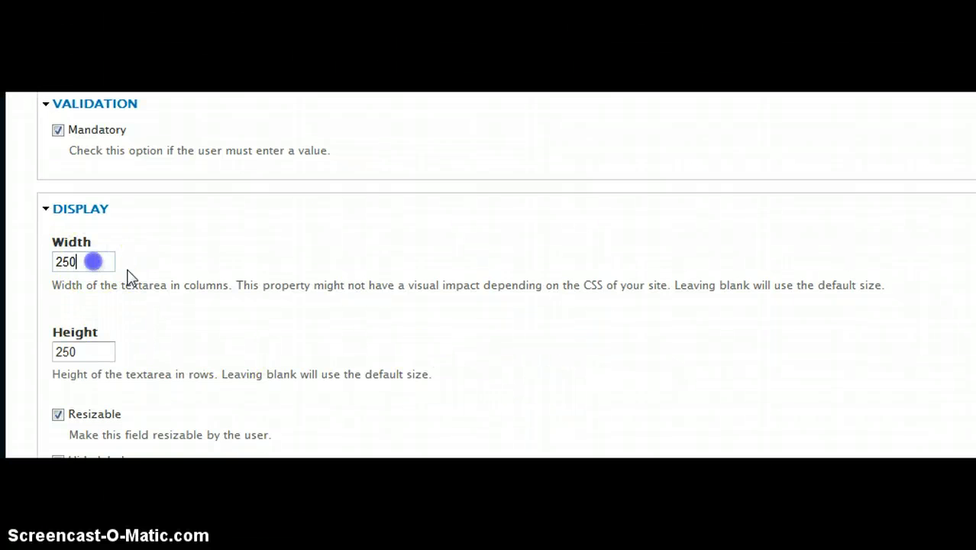
key("BackSpace")
key("BackSpace")
key("BackSpace")
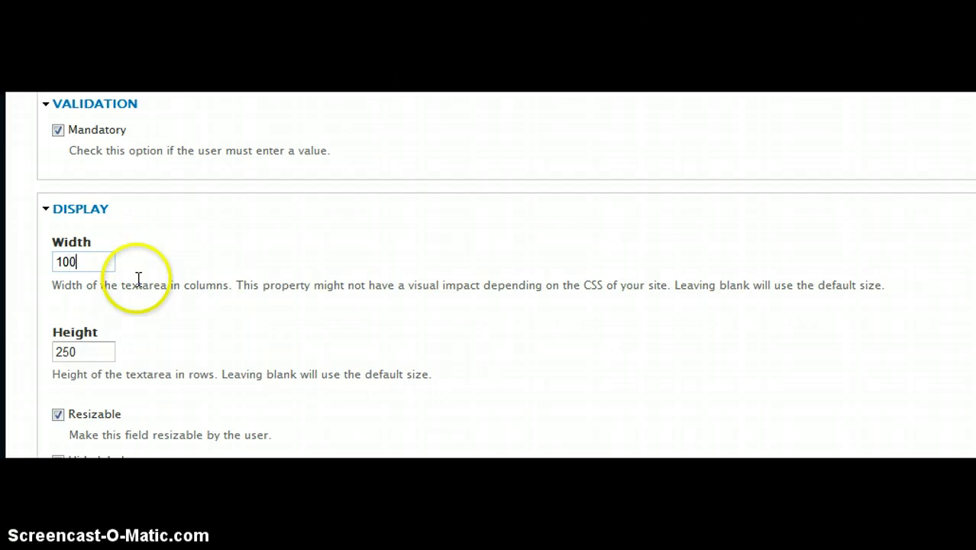
Set the Note component's display height to 25 and save the component
left_click_drag(89, 350, 13, 356)
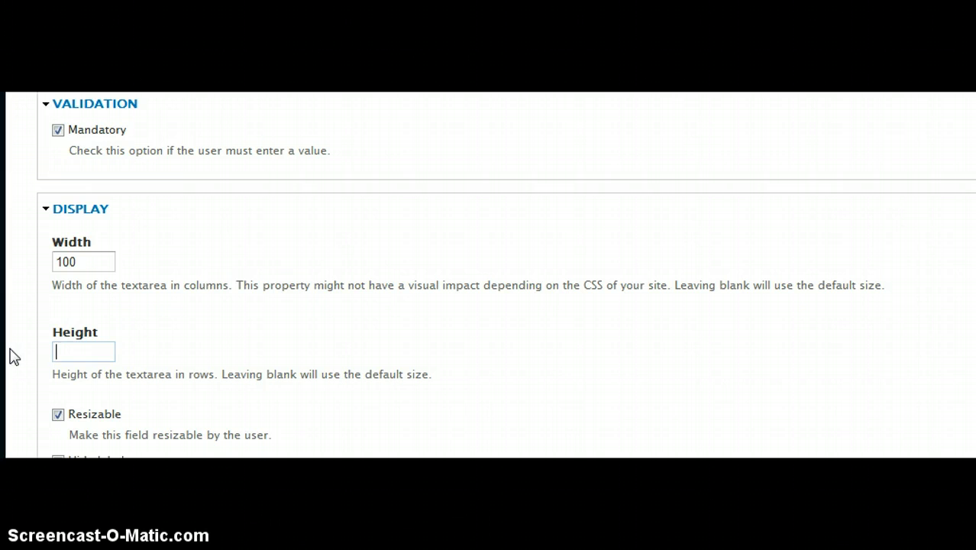
type("25")
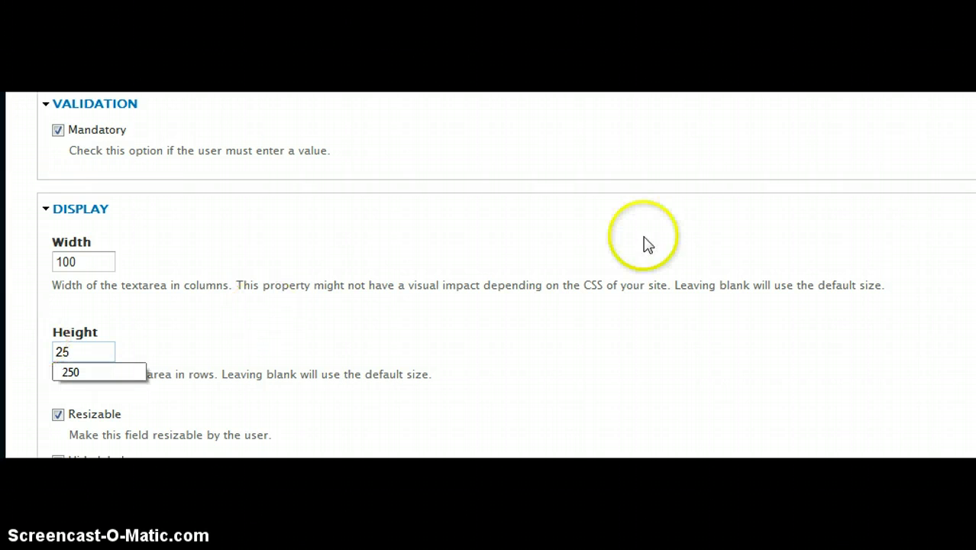
scroll(643, 252, "down", 3)
scroll(643, 273, "down", 2)
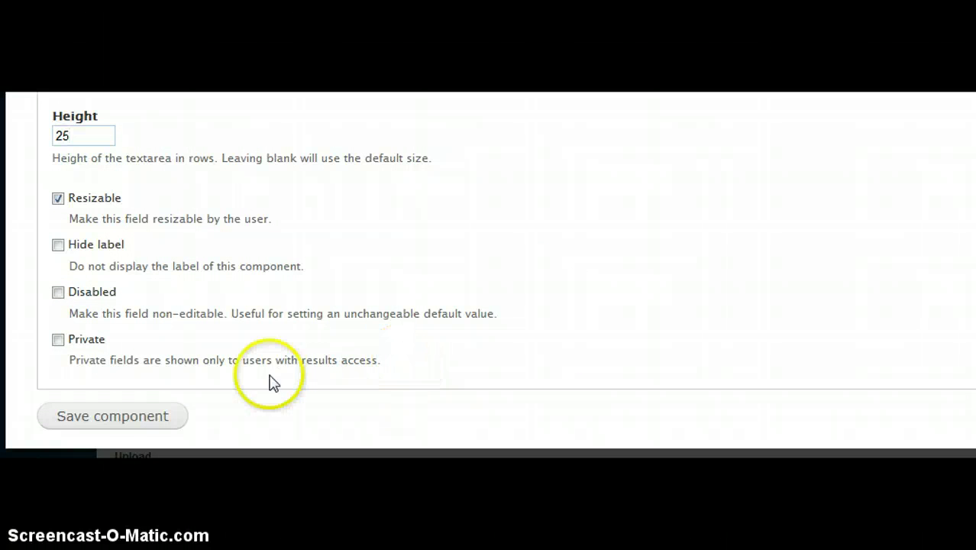
left_click(153, 422)
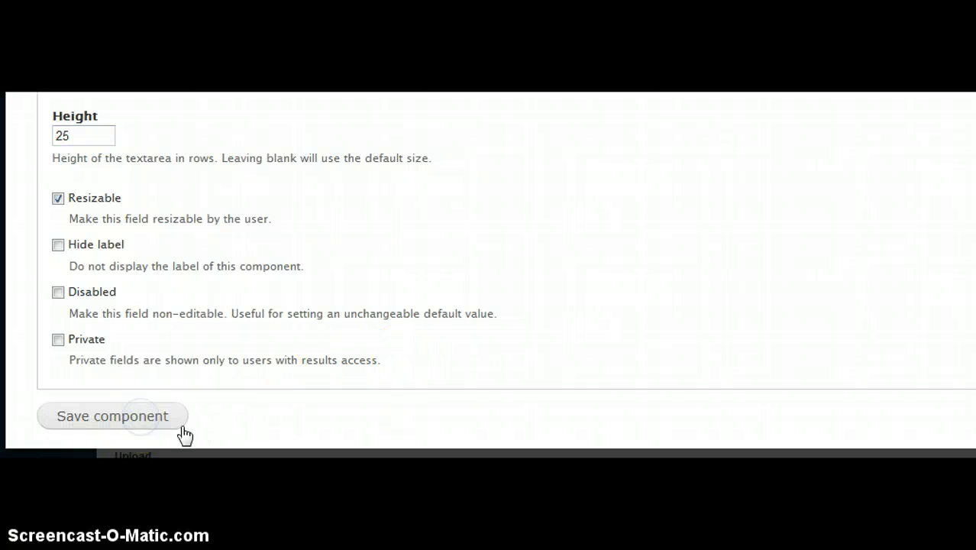
View the Quick Questions form again and check the Note text area's size down to the Submit button
scroll(342, 262, "up", 3)
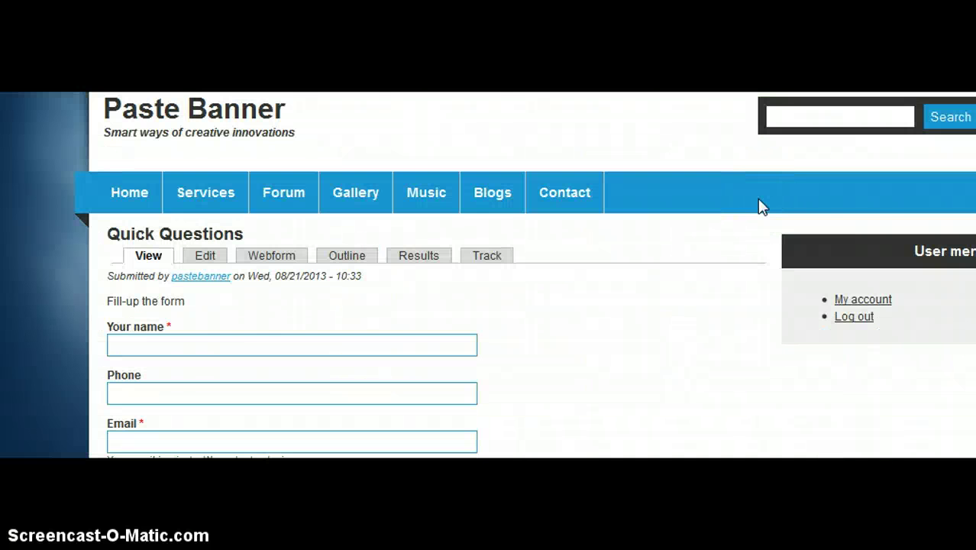
scroll(761, 204, "down", 3)
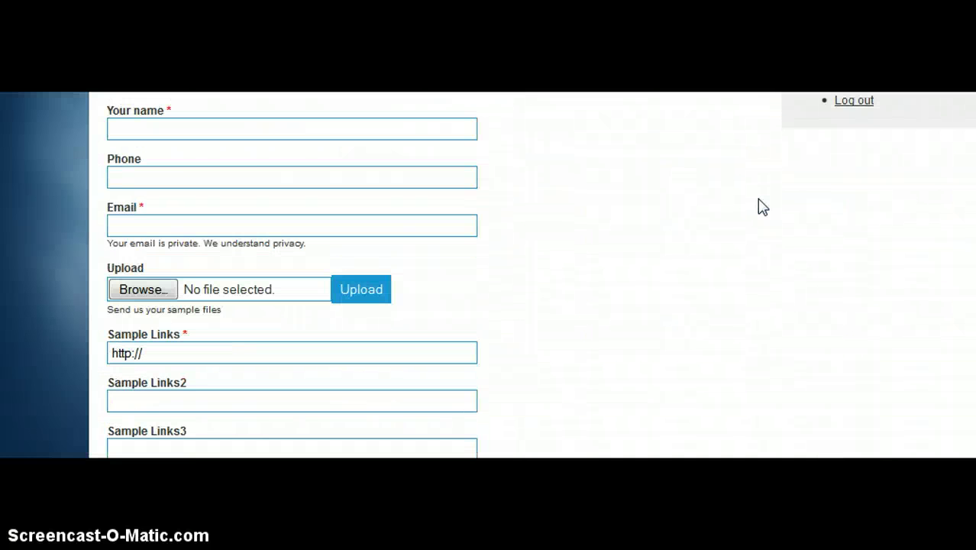
scroll(762, 205, "down", 2)
scroll(761, 205, "down", 4)
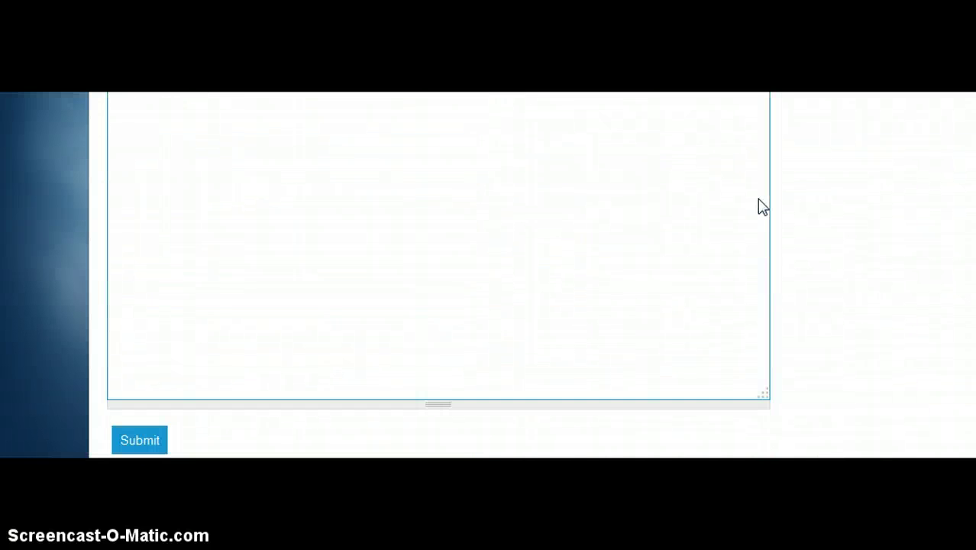
scroll(757, 205, "up", 2)
scroll(761, 198, "up", 2)
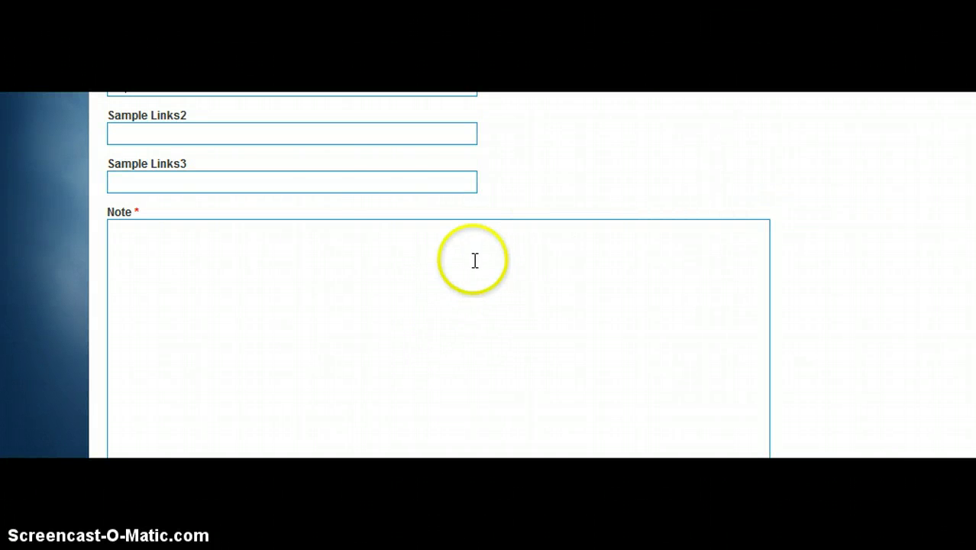
scroll(558, 160, "up", 5)
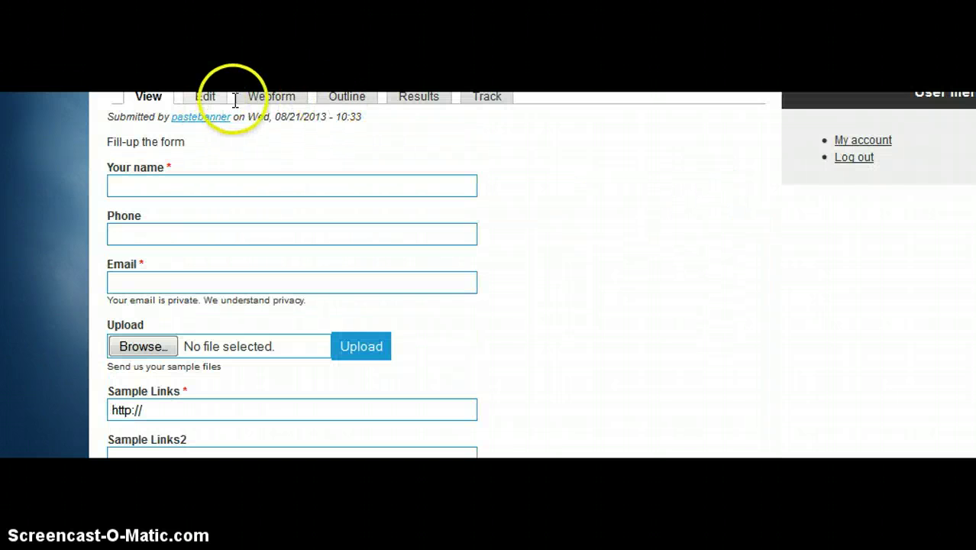
Edit the Note component, set its display width to 50 and height to 5, and save the component
left_click(260, 96)
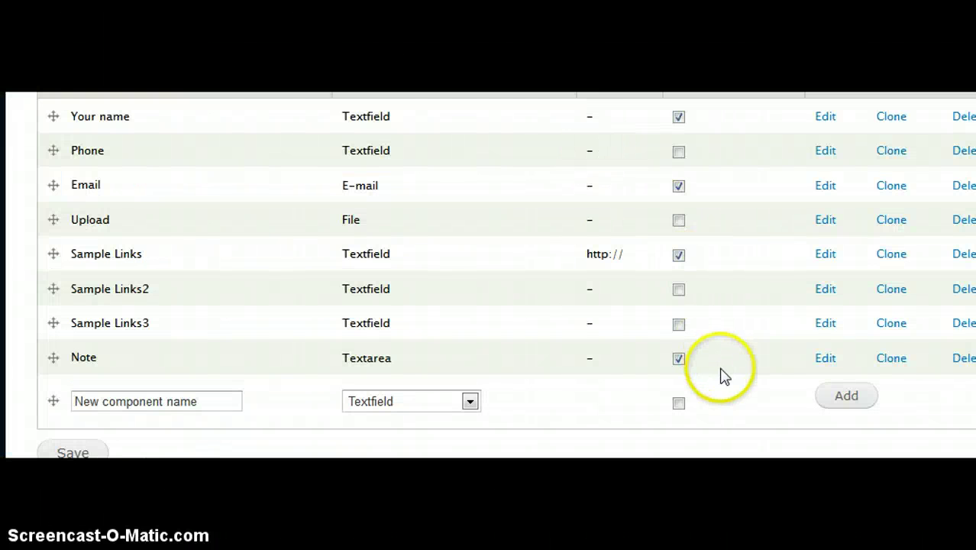
left_click(825, 358)
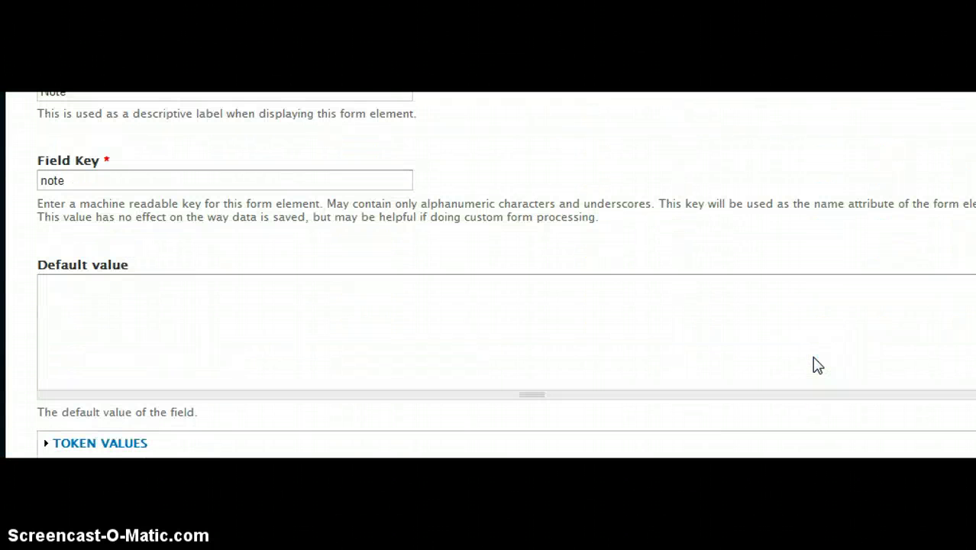
left_click(148, 343)
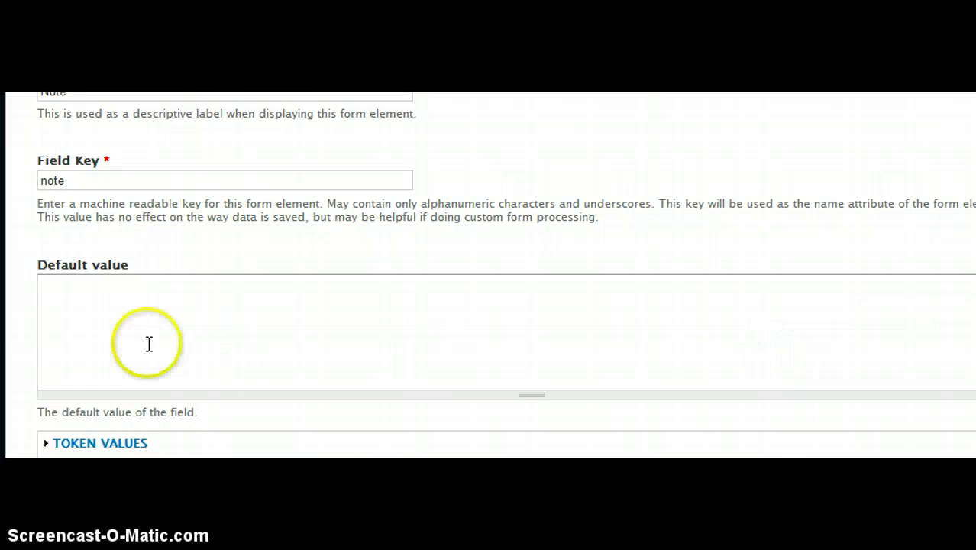
scroll(156, 354, "down", 3)
scroll(158, 357, "down", 6)
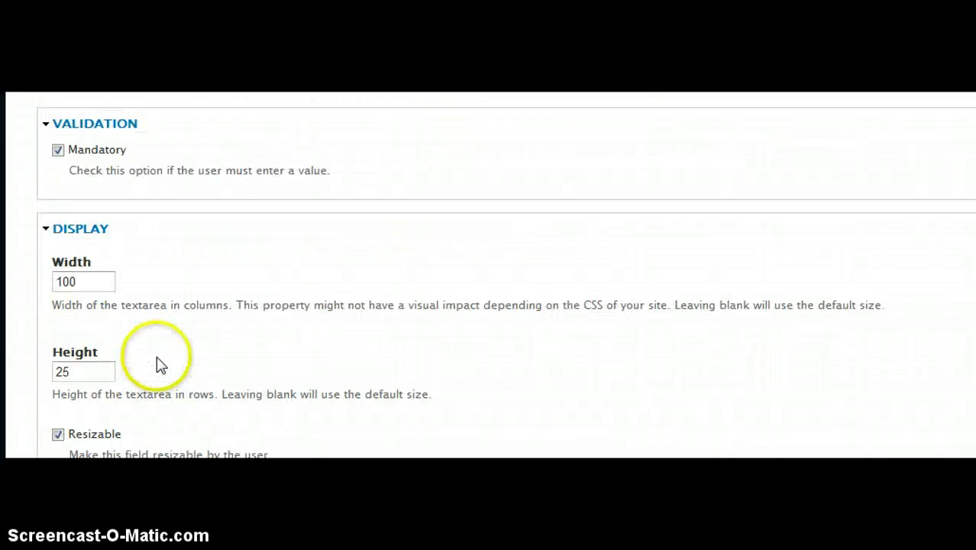
double_click(89, 263)
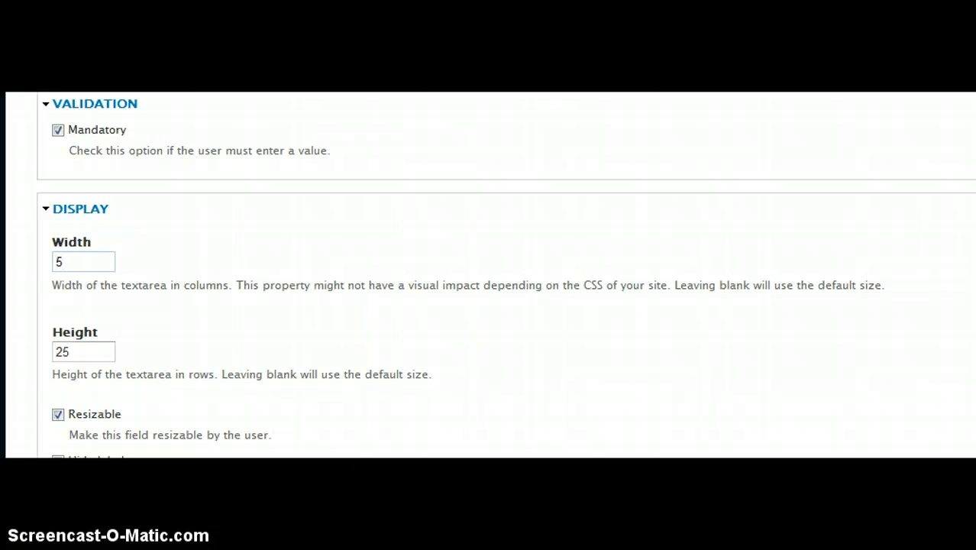
type("50")
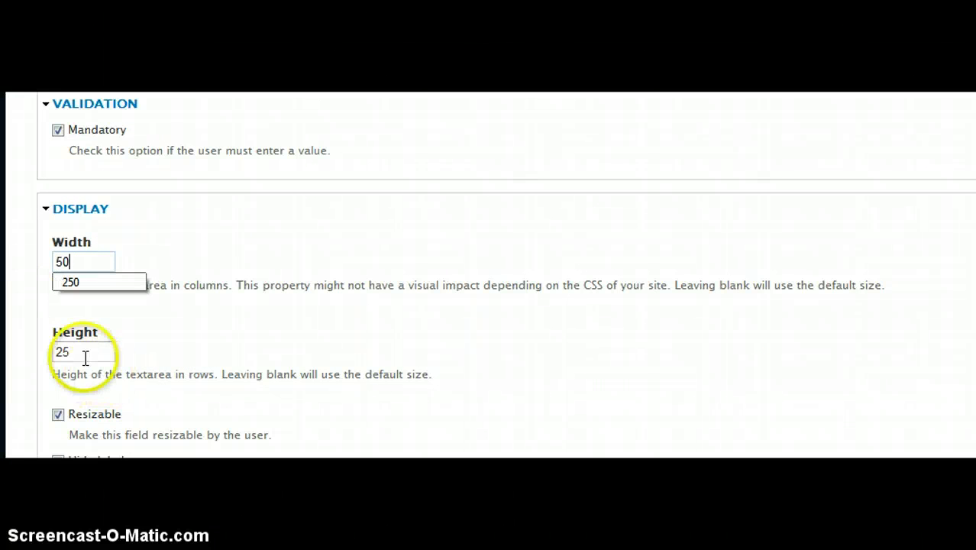
double_click(76, 352)
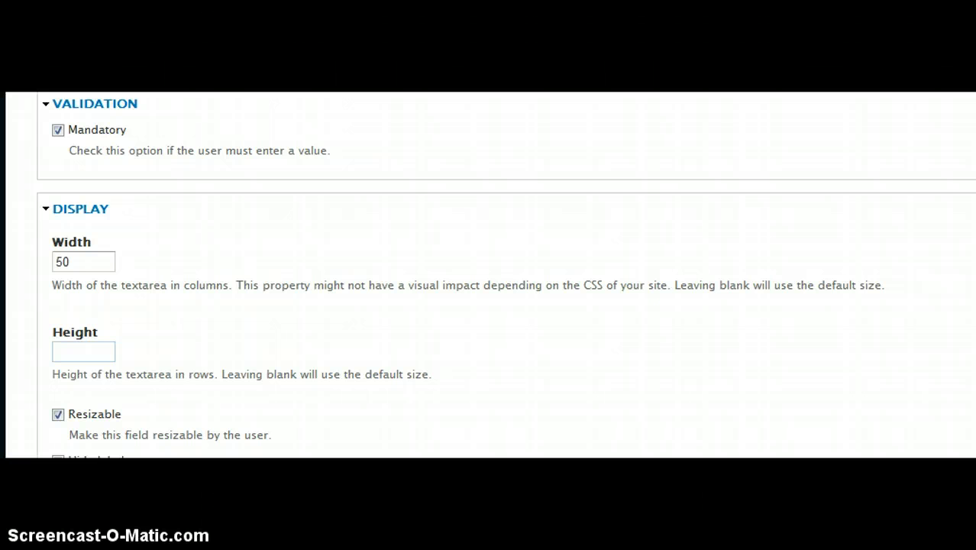
scroll(59, 338, "down", 3)
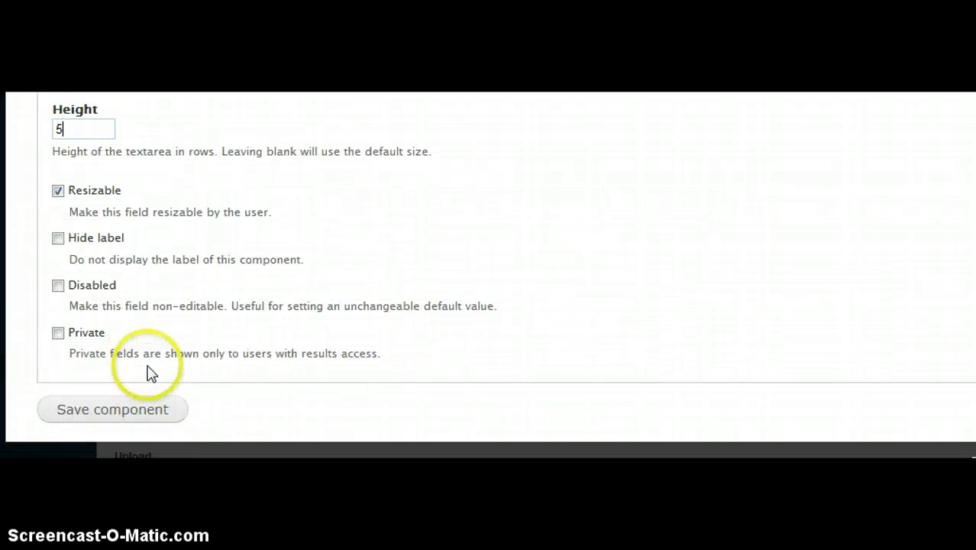
left_click(140, 412)
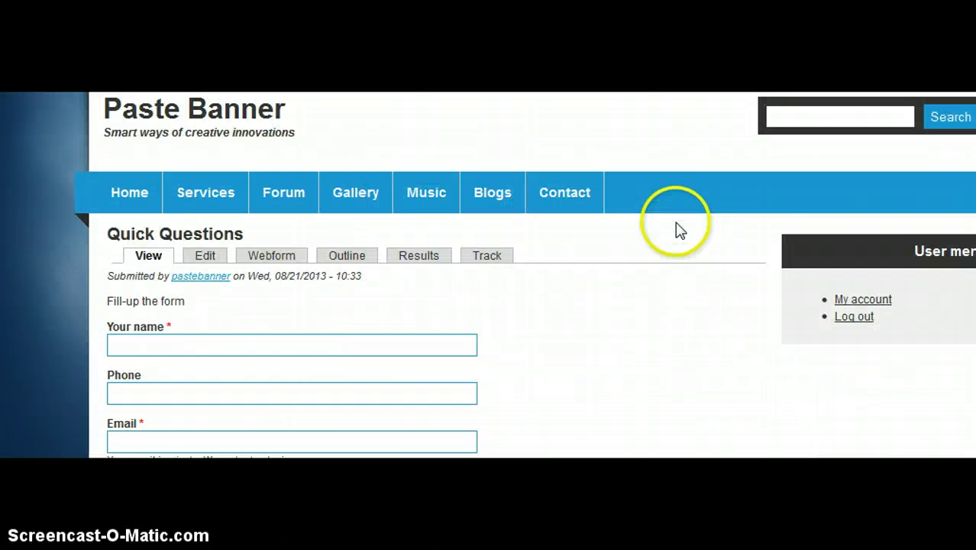
Check the Note text area's reduced height on the Quick Questions form and return to the webform component list
scroll(679, 230, "down", 5)
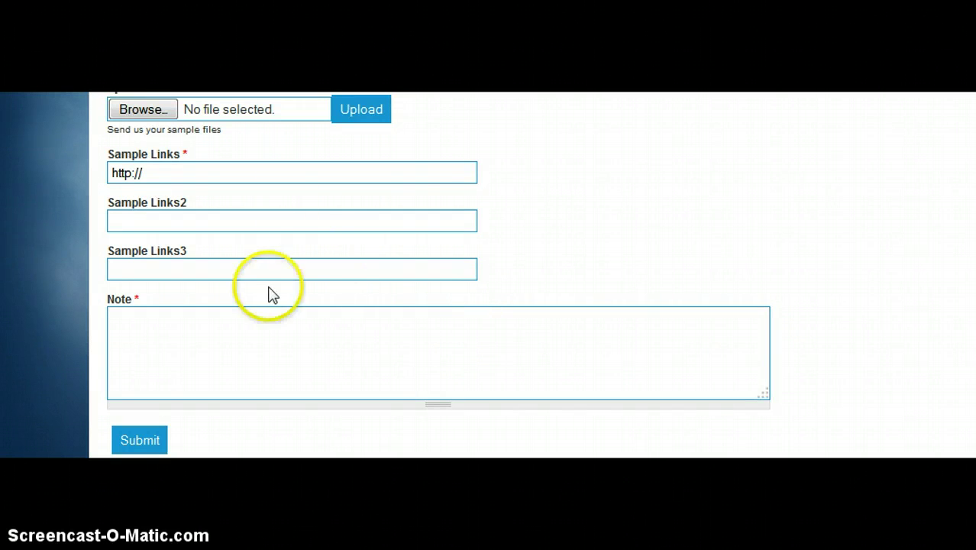
scroll(434, 211, "up", 5)
scroll(434, 215, "down", 2)
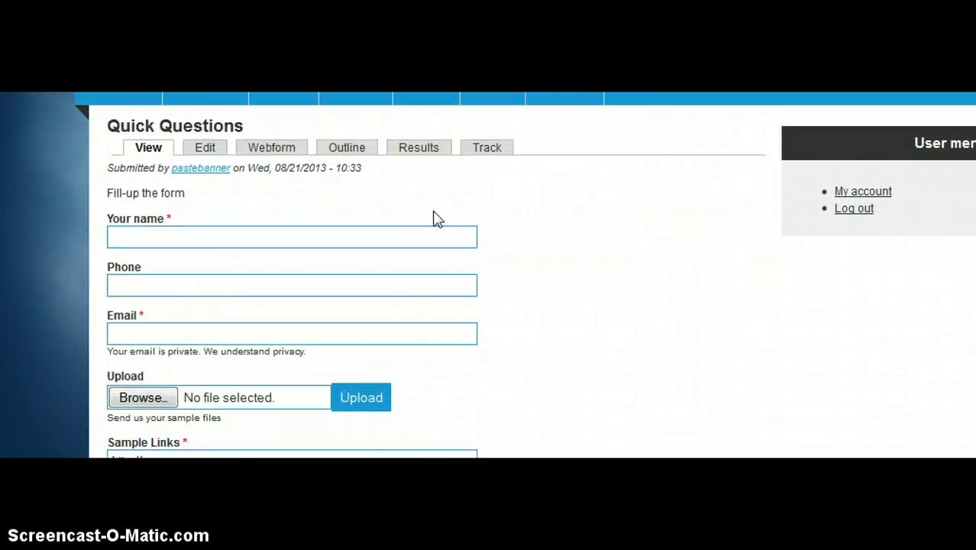
left_click(276, 152)
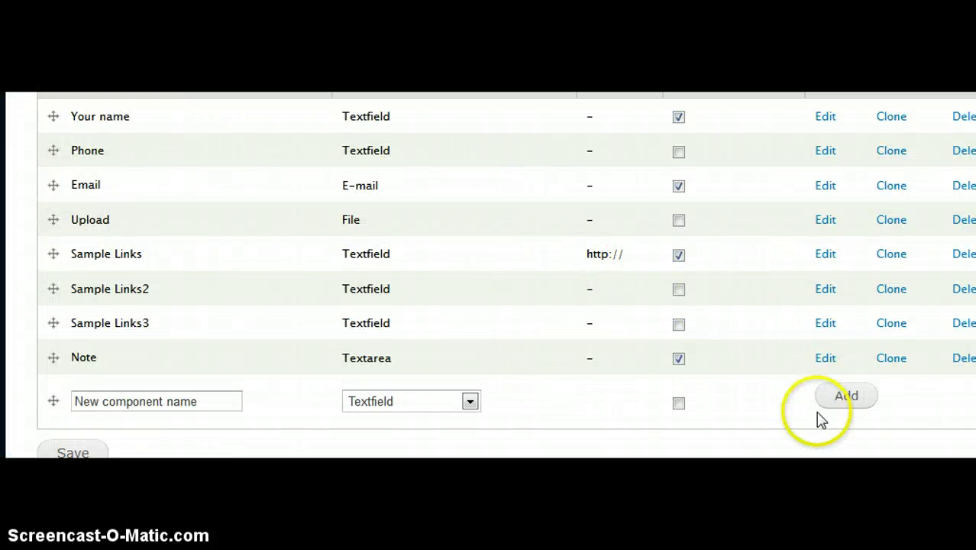
Edit the Note component, set its display width to 25, and save the component
left_click(825, 359)
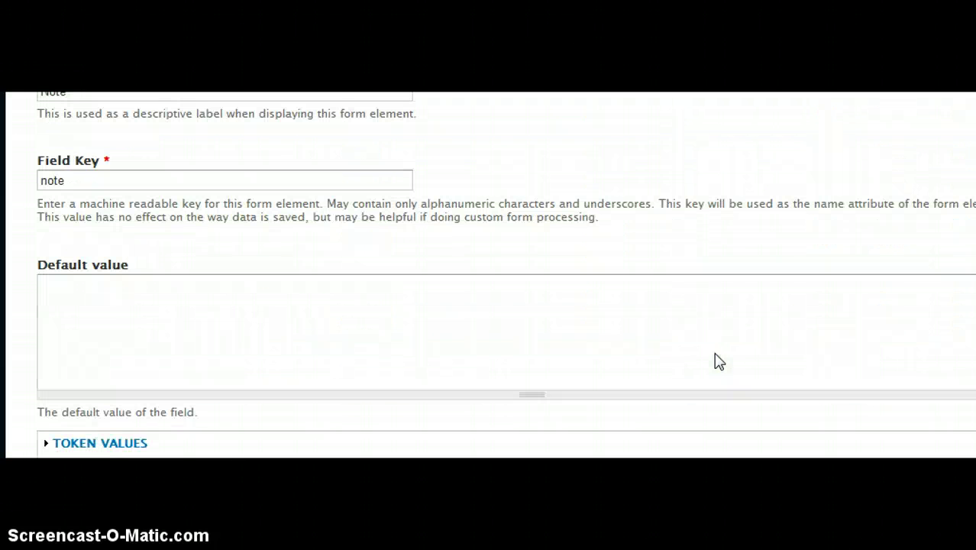
scroll(314, 338, "down", 3)
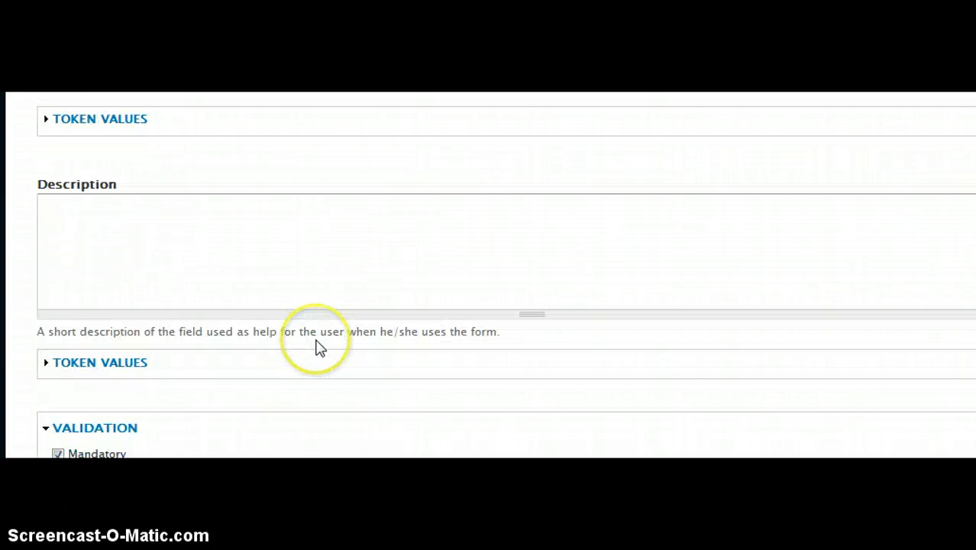
scroll(319, 348, "down", 4)
scroll(319, 347, "down", 1)
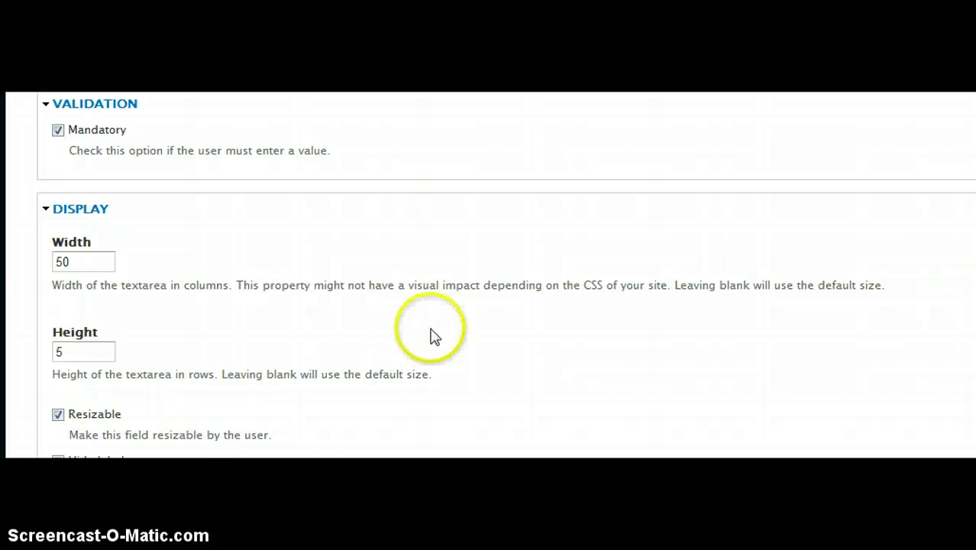
left_click(90, 260)
left_click_drag(90, 260, 36, 261)
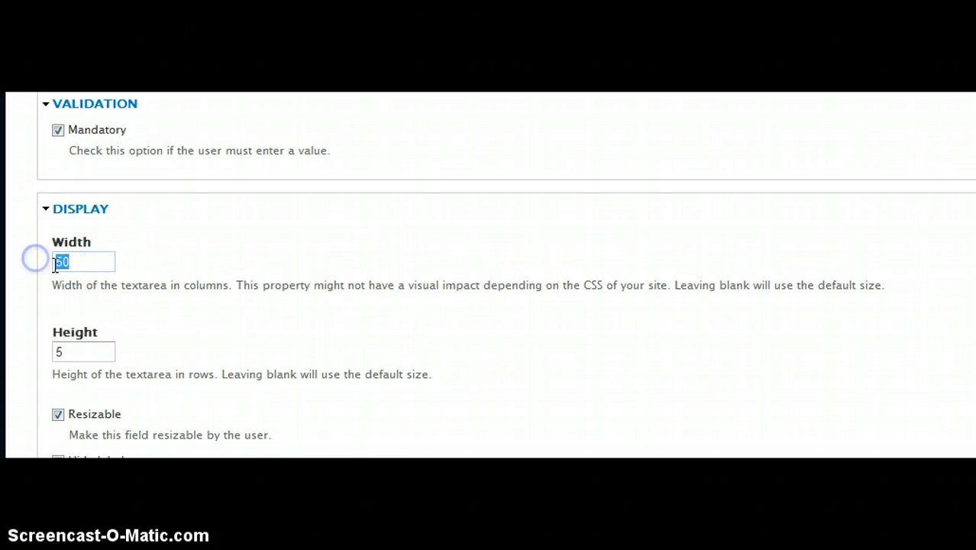
type("25")
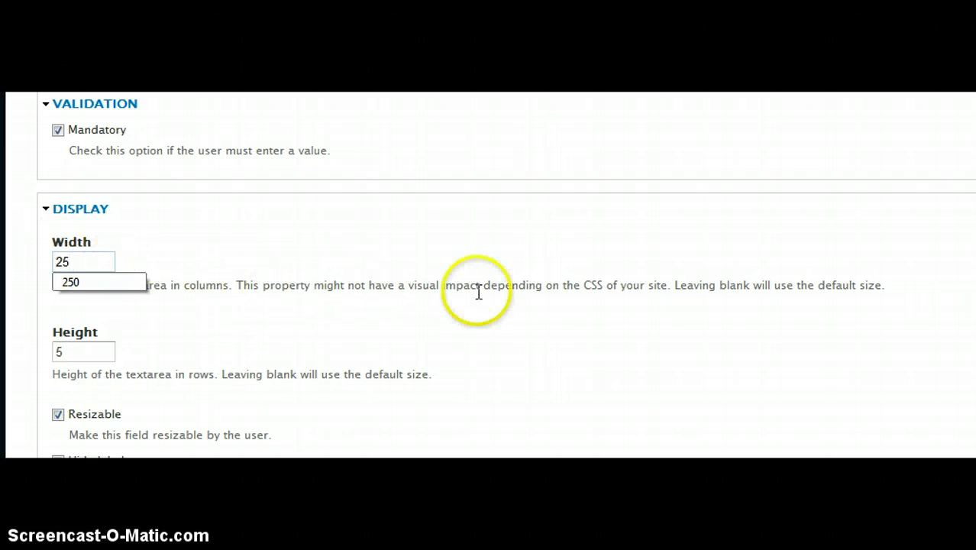
scroll(481, 297, "down", 3)
left_click(81, 410)
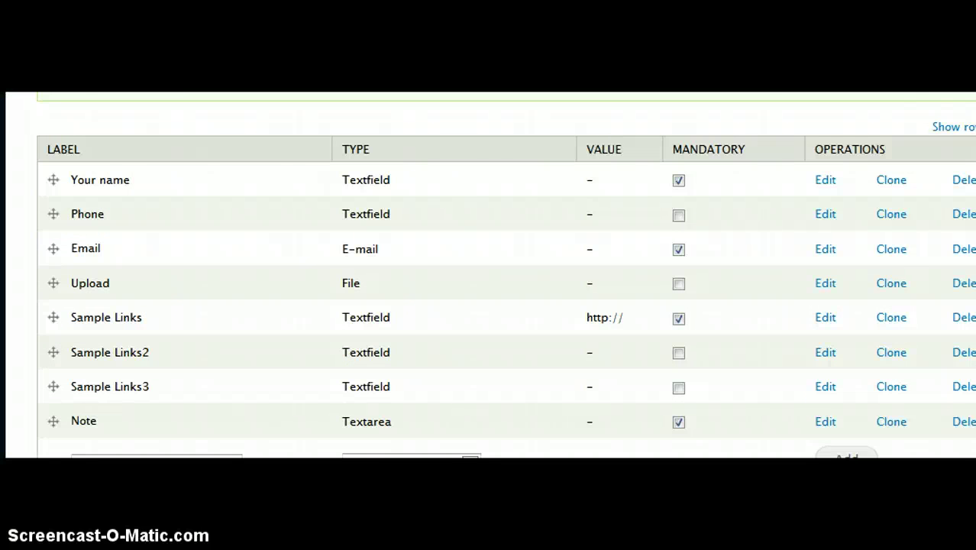
View the Quick Questions form, try resizing the Note text area slightly narrower and taller, and return to the webform component list
scroll(640, 220, "down", 2)
scroll(640, 220, "down", 3)
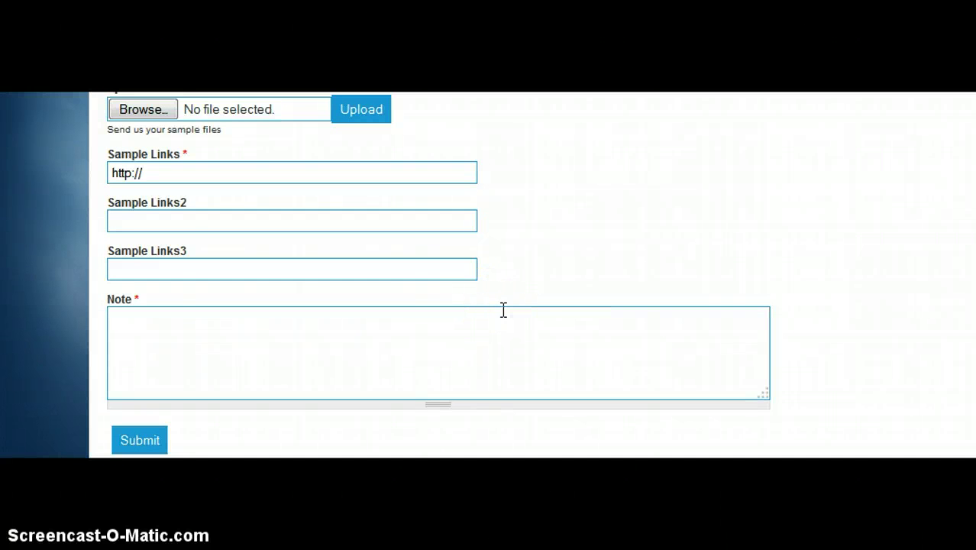
left_click_drag(762, 396, 712, 409)
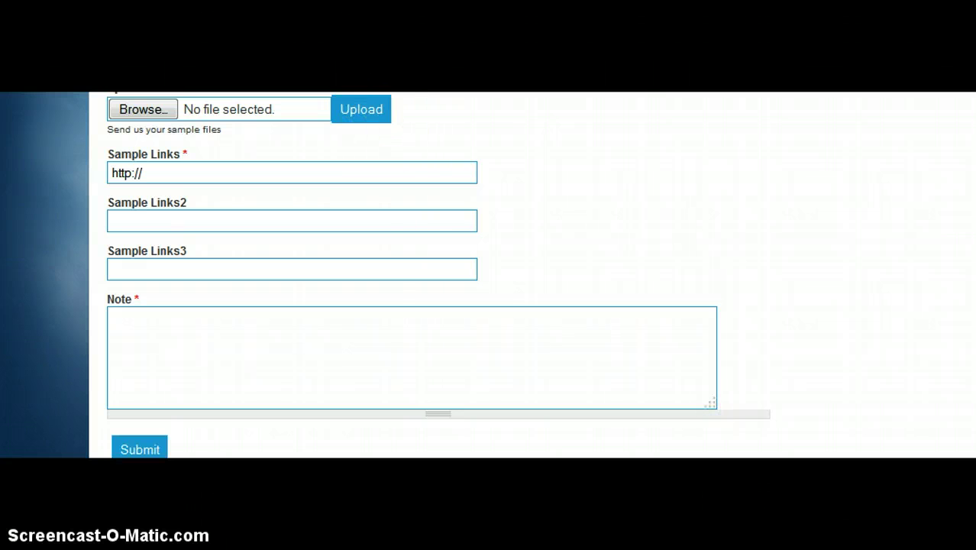
scroll(542, 258, "up", 3)
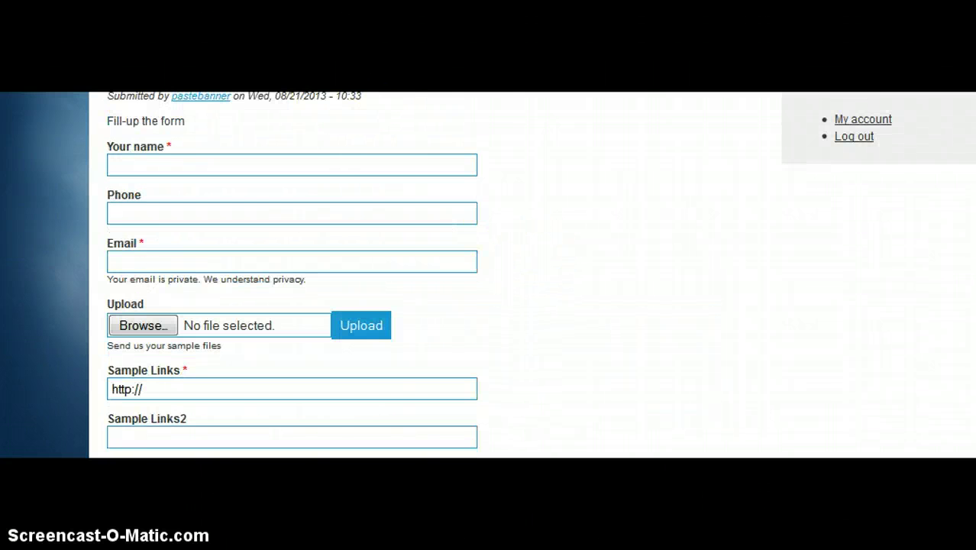
scroll(279, 175, "up", 2)
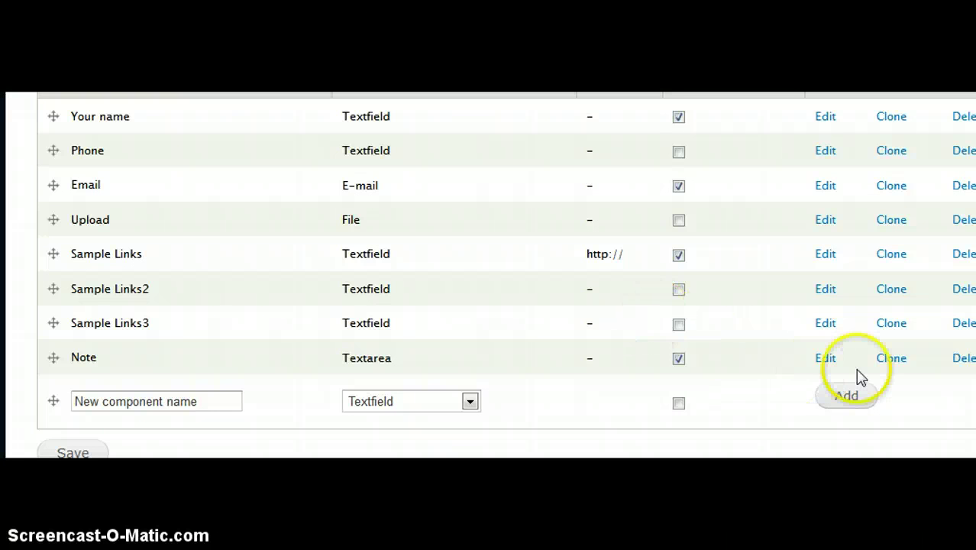
Edit the Note component again, set its display width to 5, and save the component
left_click(830, 360)
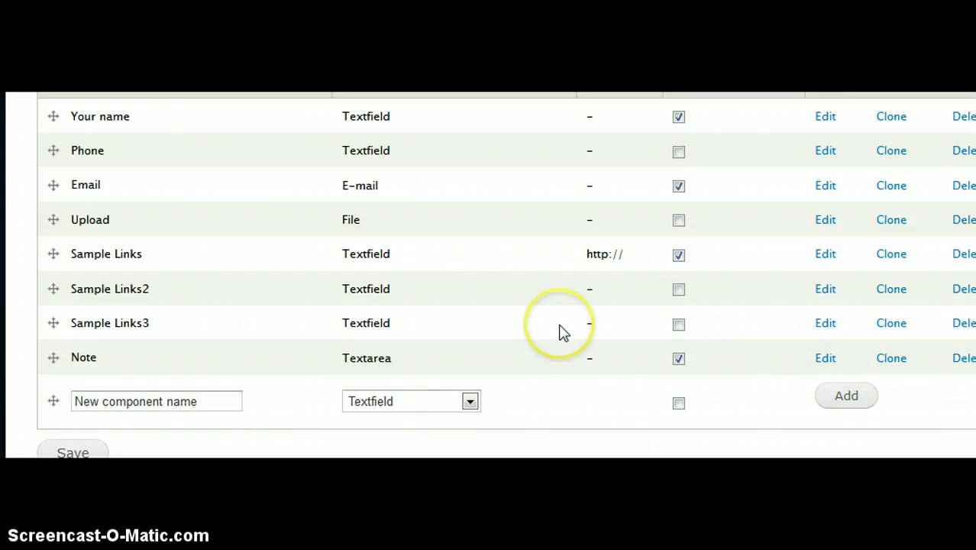
scroll(354, 298, "down", 3)
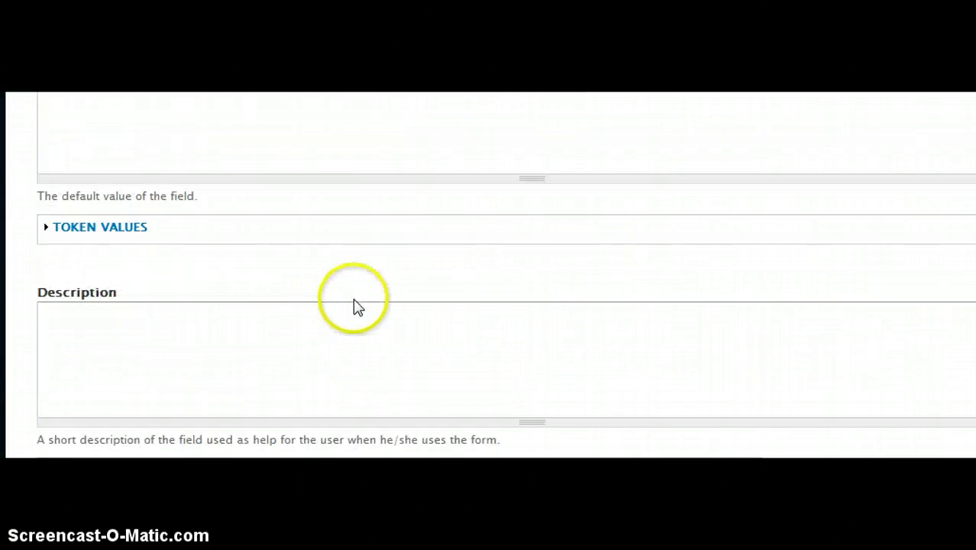
scroll(367, 306, "up", 2)
scroll(369, 307, "down", 8)
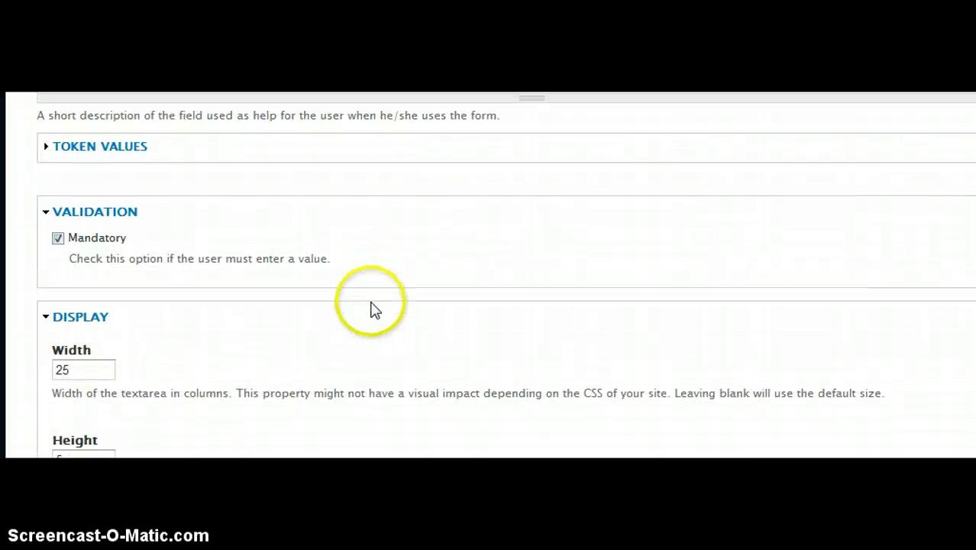
scroll(369, 312, "up", 3)
left_click(95, 154)
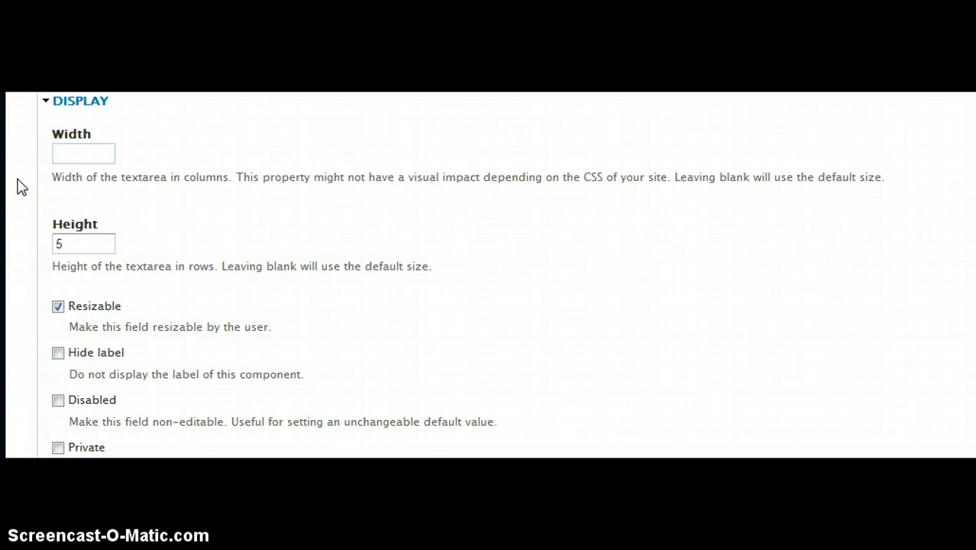
type("5")
key("Down")
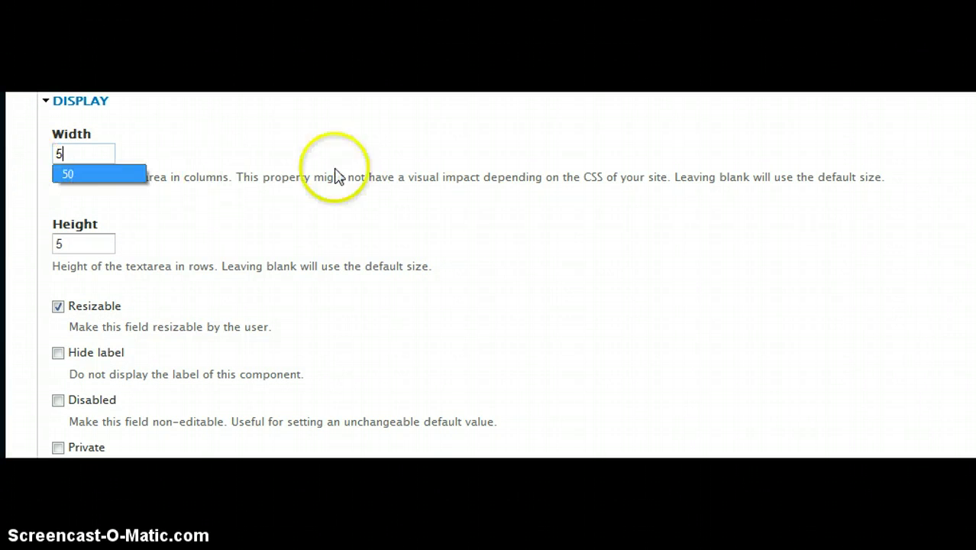
scroll(538, 248, "down", 2)
scroll(561, 284, "down", 1)
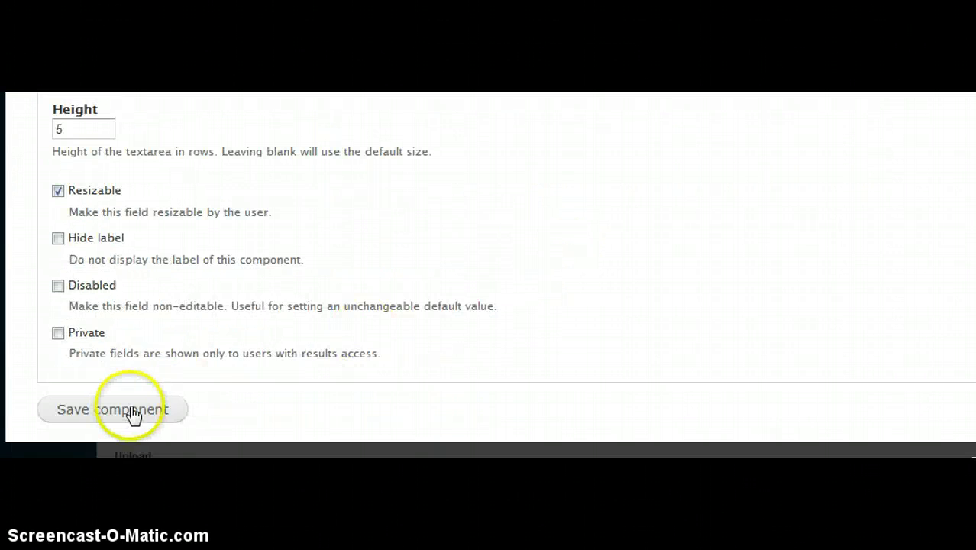
View the Quick Questions form and resize the Note text area to about the width of the Sample Links fields
scroll(552, 379, "up", 5)
scroll(580, 366, "up", 1)
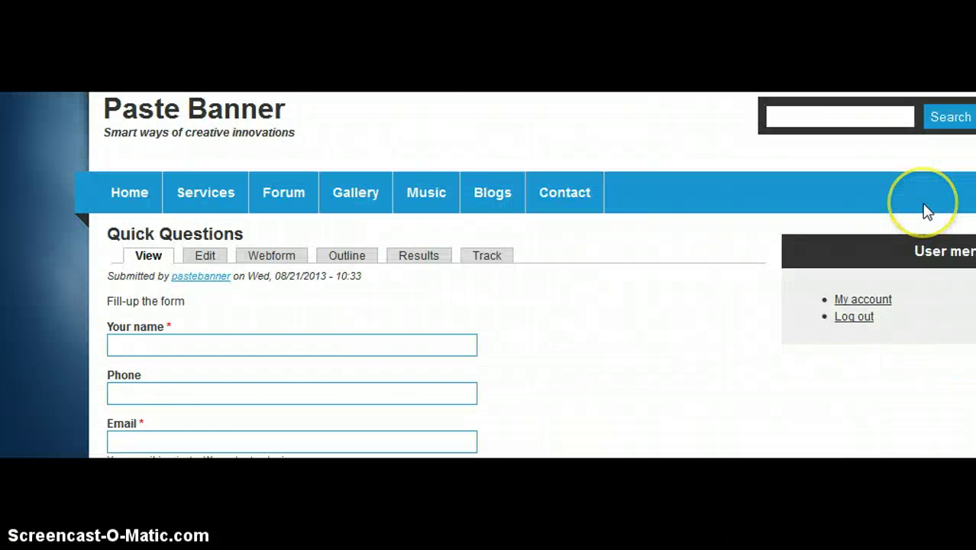
scroll(924, 212, "down", 3)
scroll(924, 211, "down", 4)
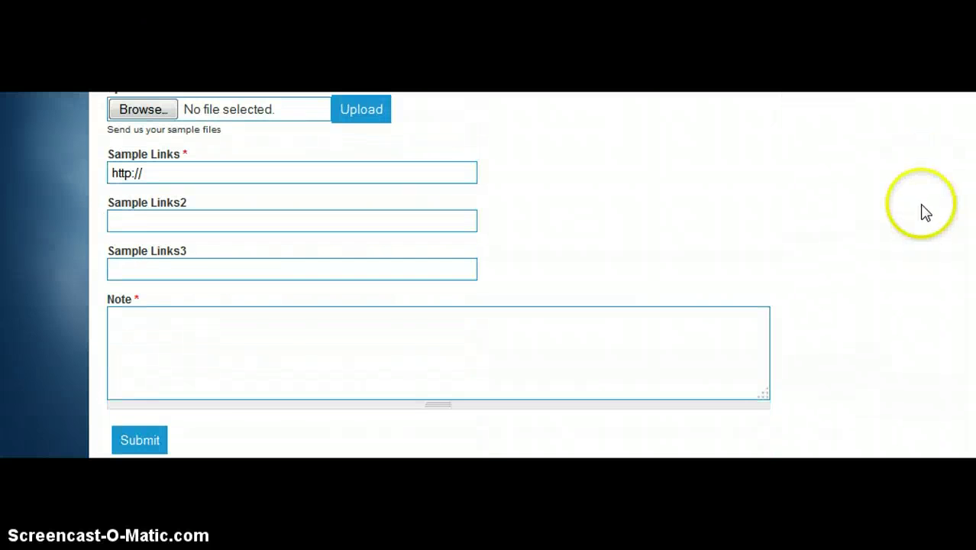
left_click_drag(762, 394, 488, 400)
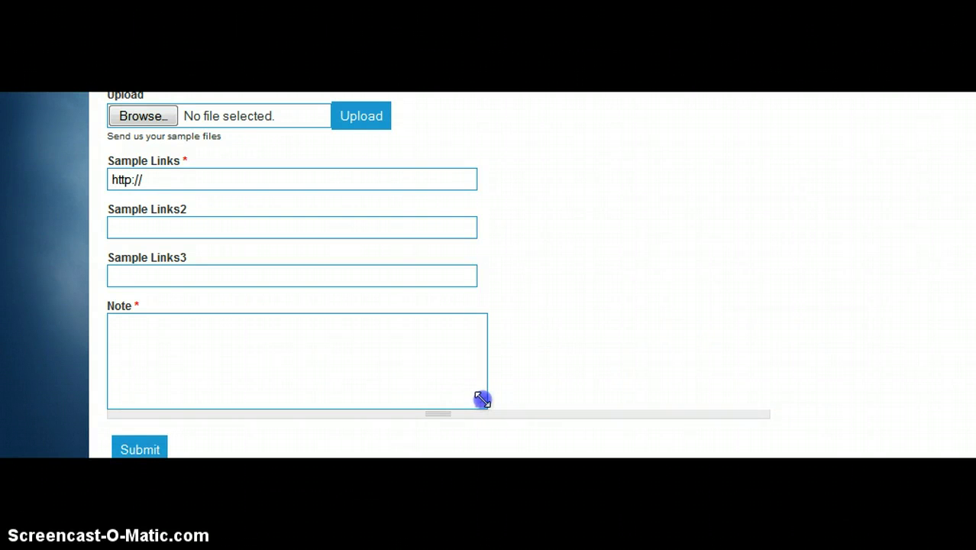
scroll(734, 390, "up", 5)
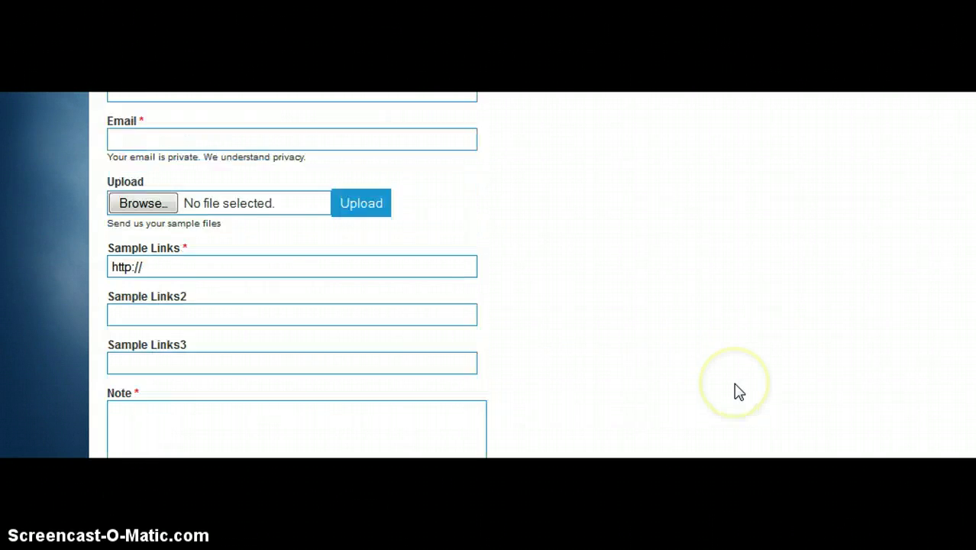
scroll(863, 362, "down", 4)
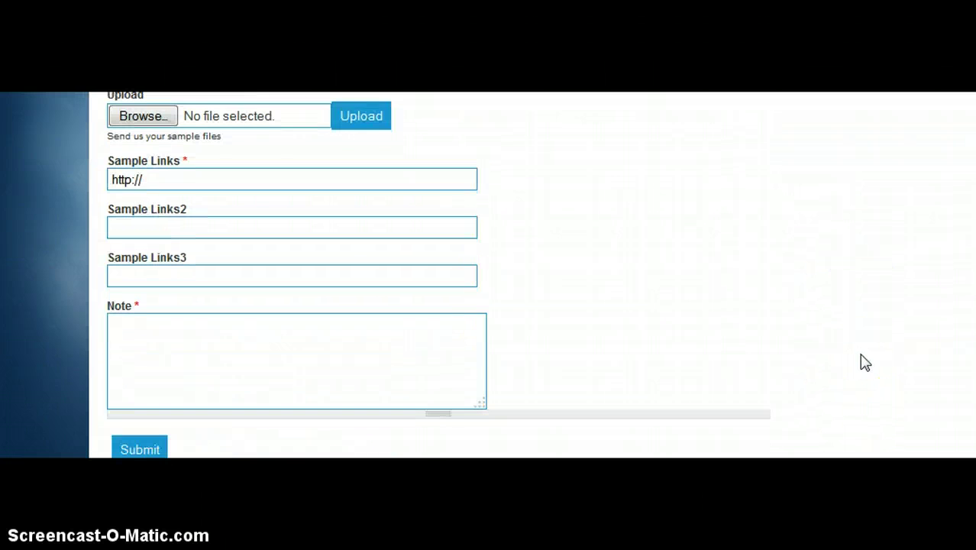